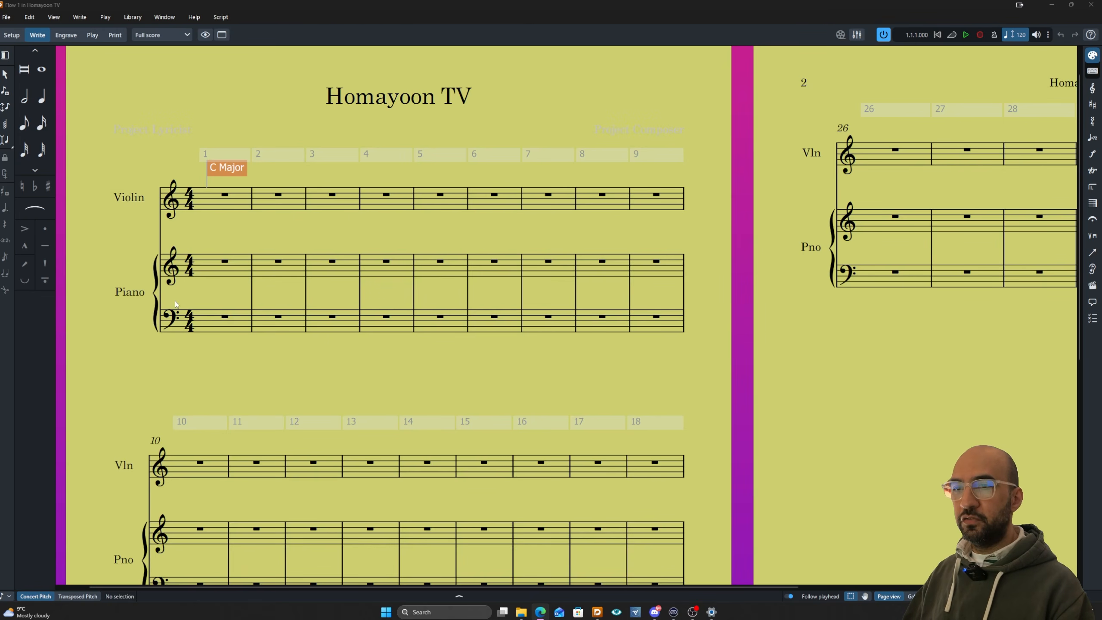
Enter the eighth notes C, D, E and D at the start of bar 1 on the Violin staff
{"action": "left_click", "coordinate": [215, 203]}
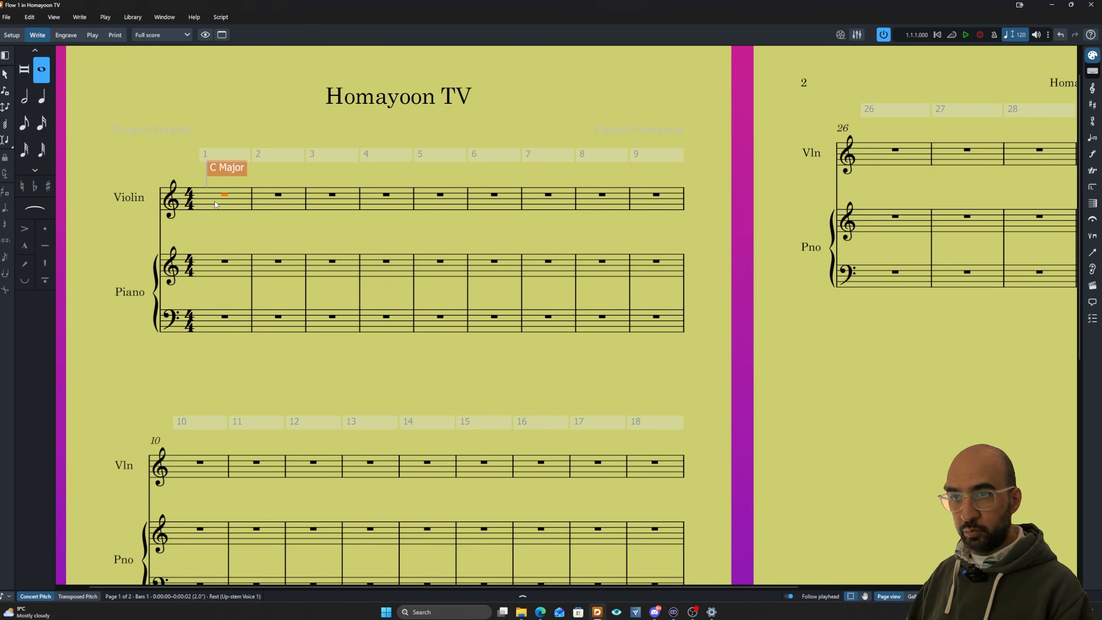
{"action": "key", "text": "6"}
{"action": "key", "text": "shift+n"}
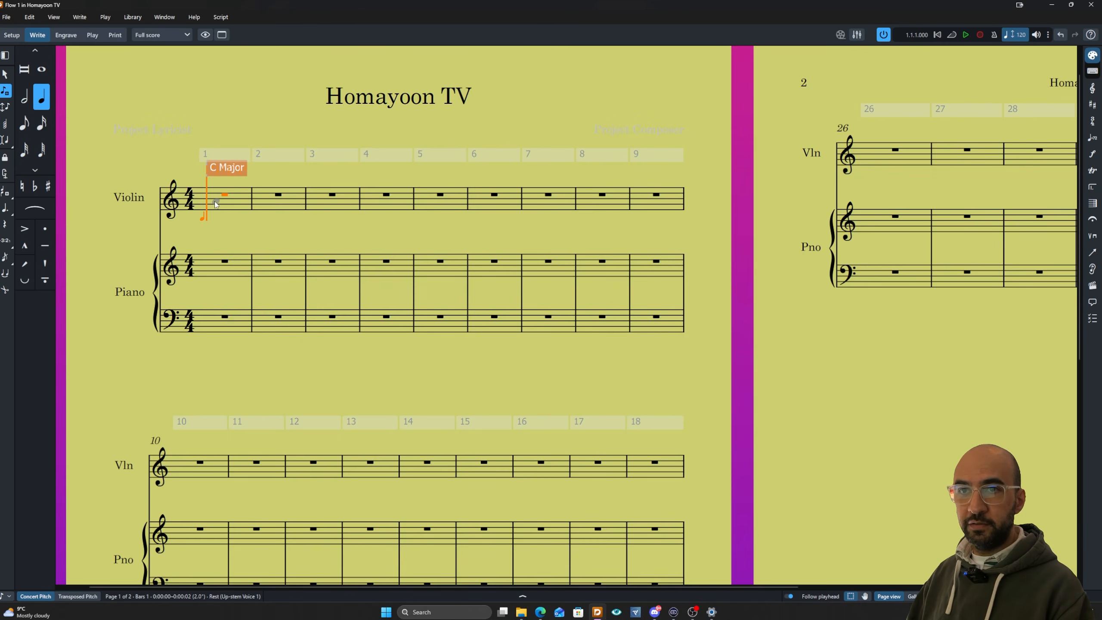
{"action": "key", "text": "4"}
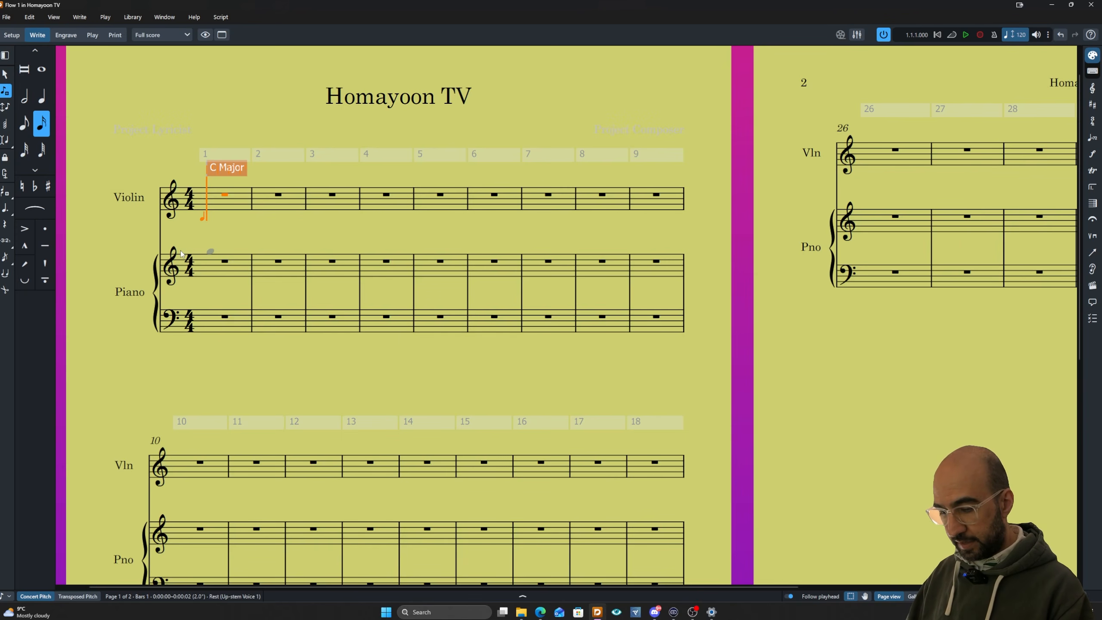
{"action": "key", "text": "5"}
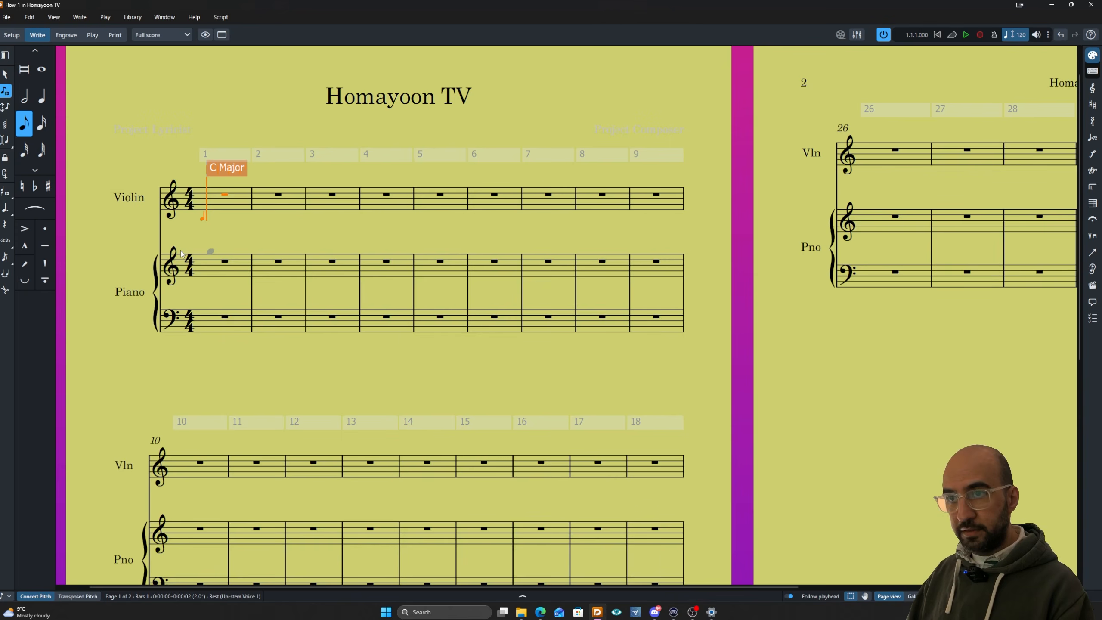
{"action": "key", "text": "c"}
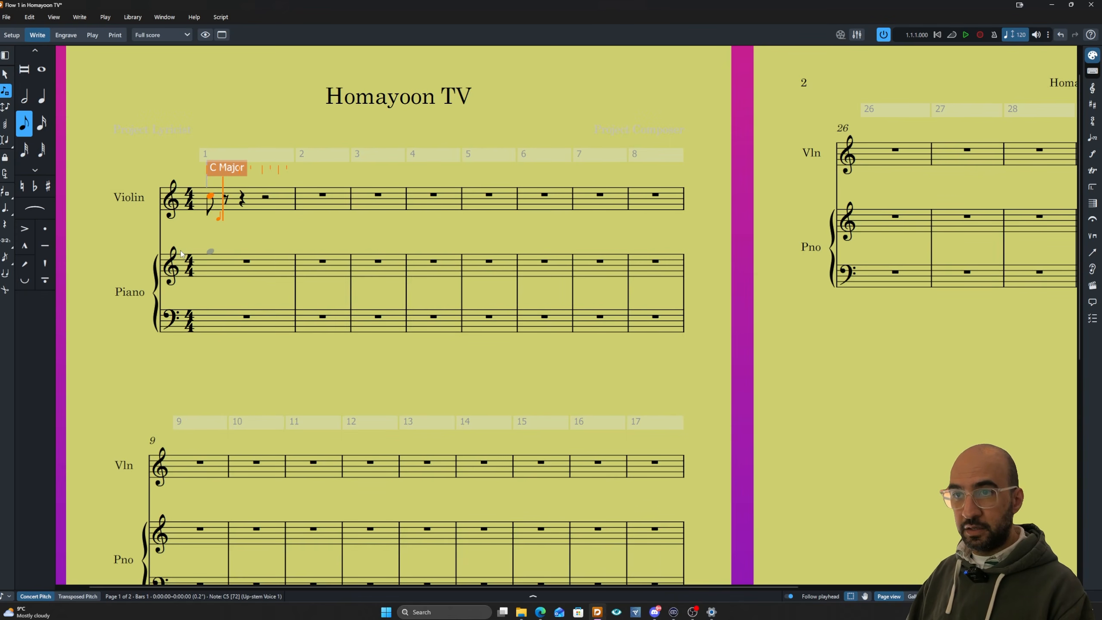
{"action": "key", "text": "d"}
{"action": "key", "text": "e"}
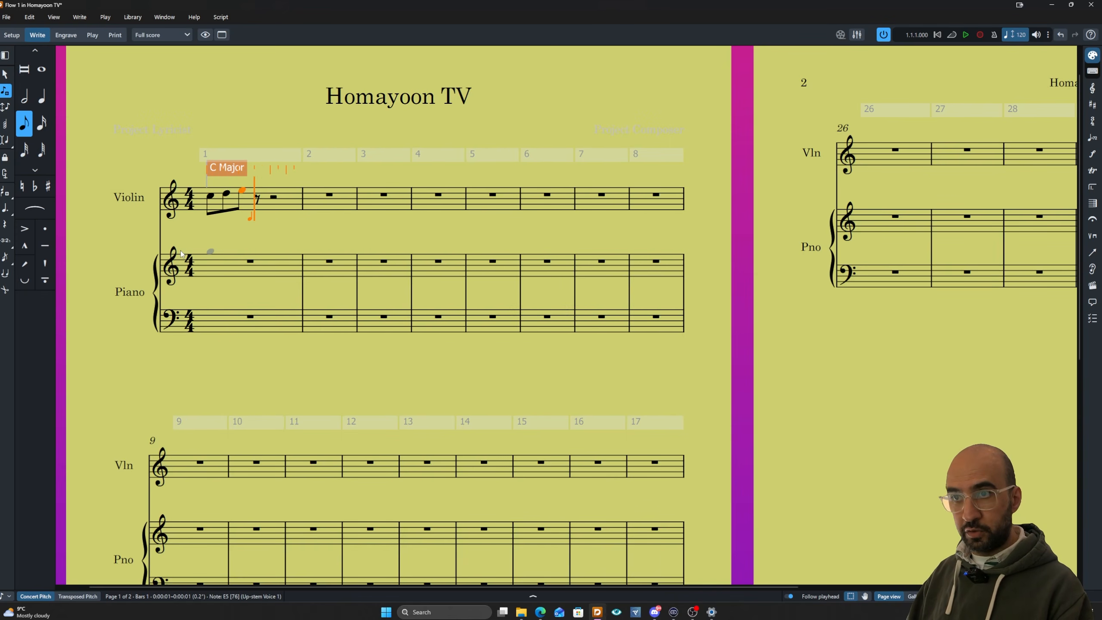
{"action": "key", "text": "d"}
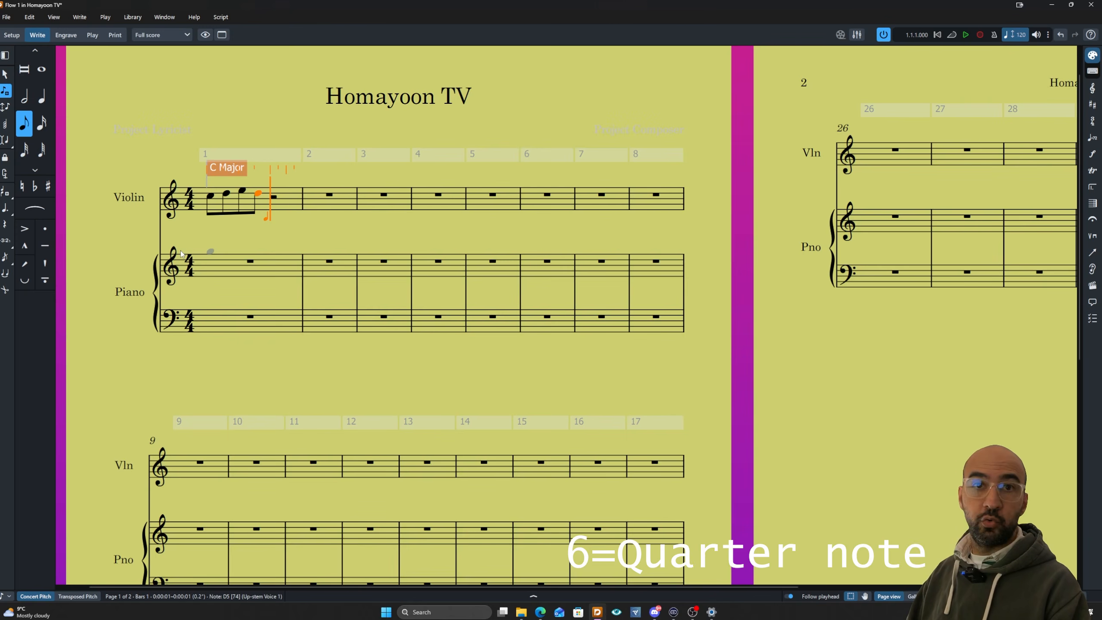
Add a quarter-note C after the beamed eighth notes in bar 1 of the Violin staff
{"action": "key", "text": "6"}
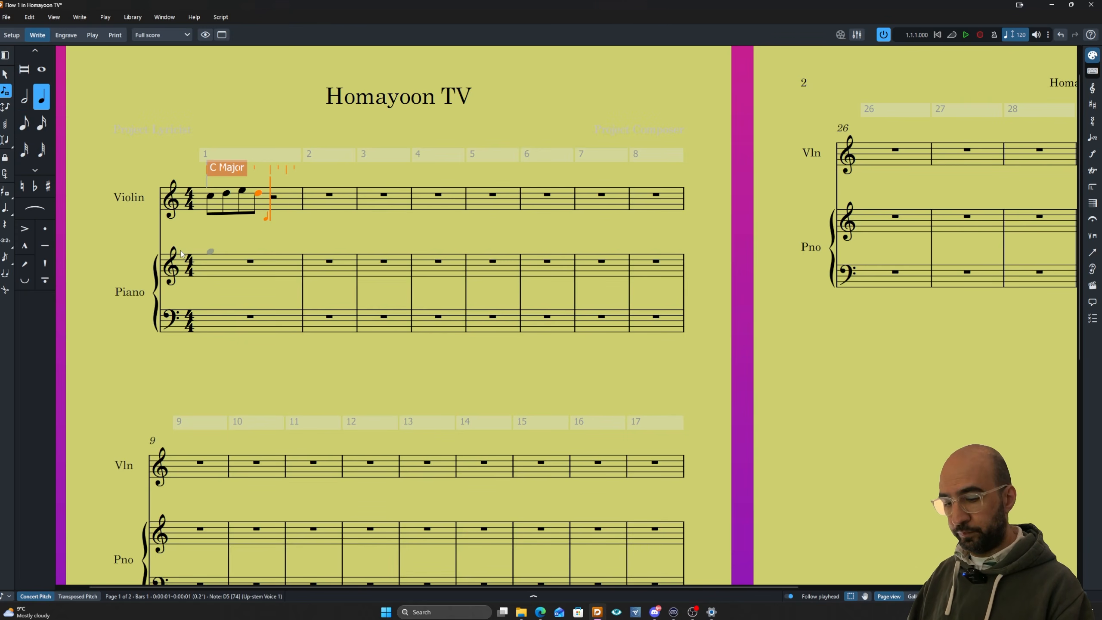
{"action": "key", "text": "c"}
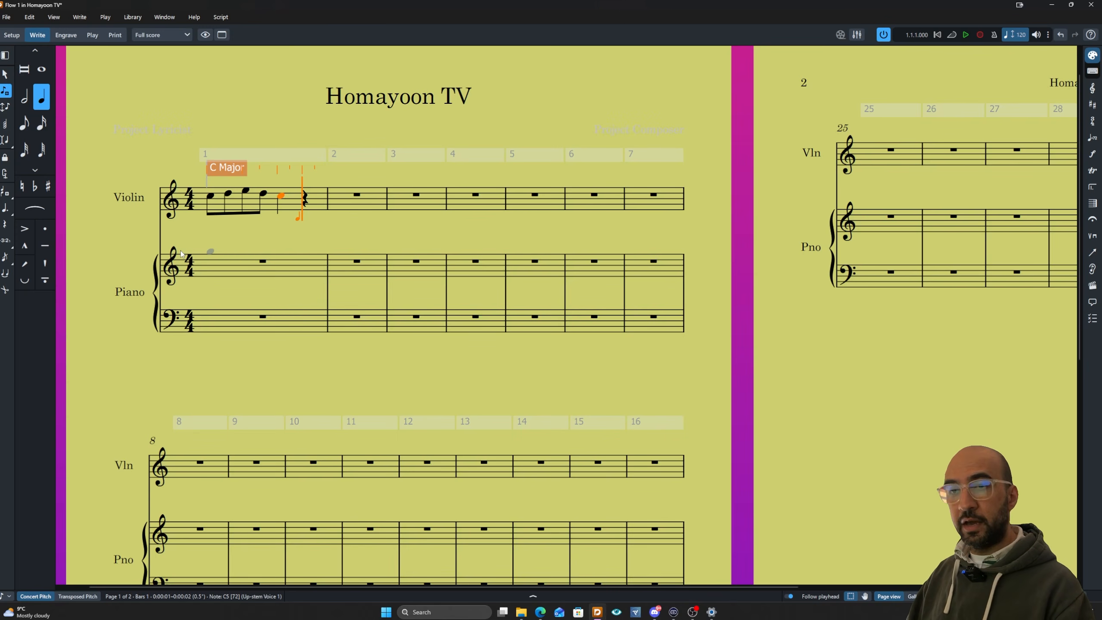
{"action": "key", "text": "ctrl+z"}
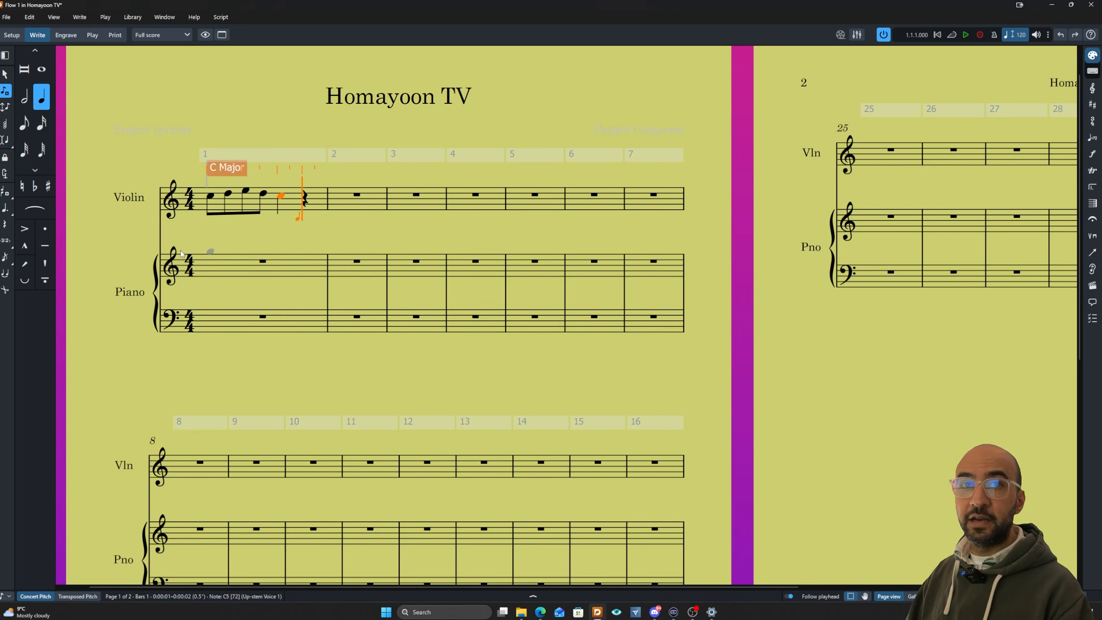
{"action": "key", "text": "5"}
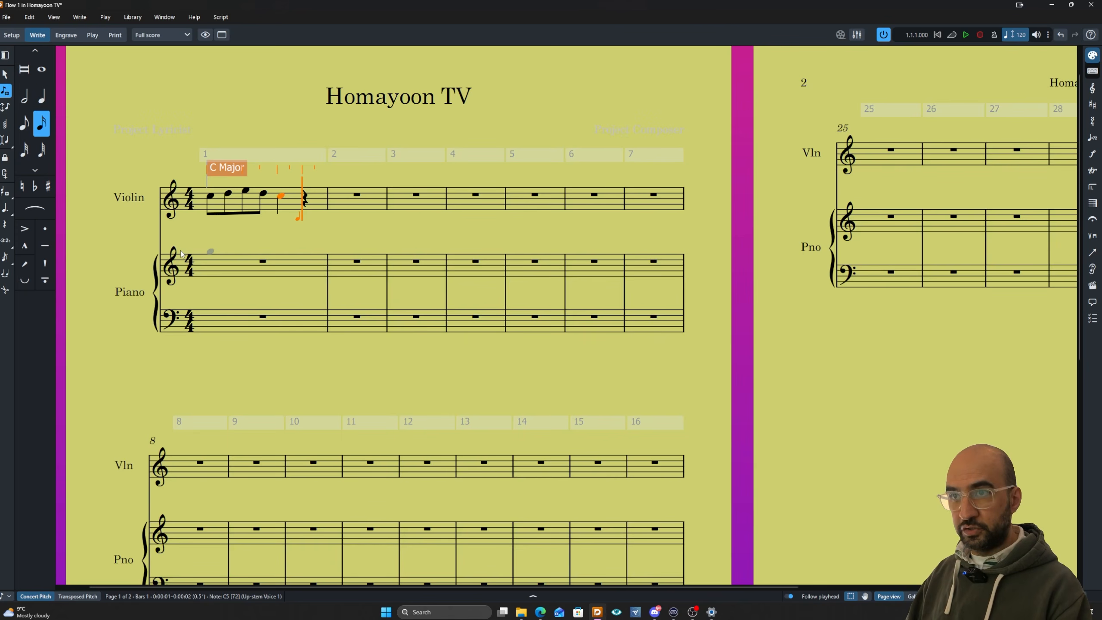
{"action": "key", "text": "4"}
{"action": "key", "text": "3"}
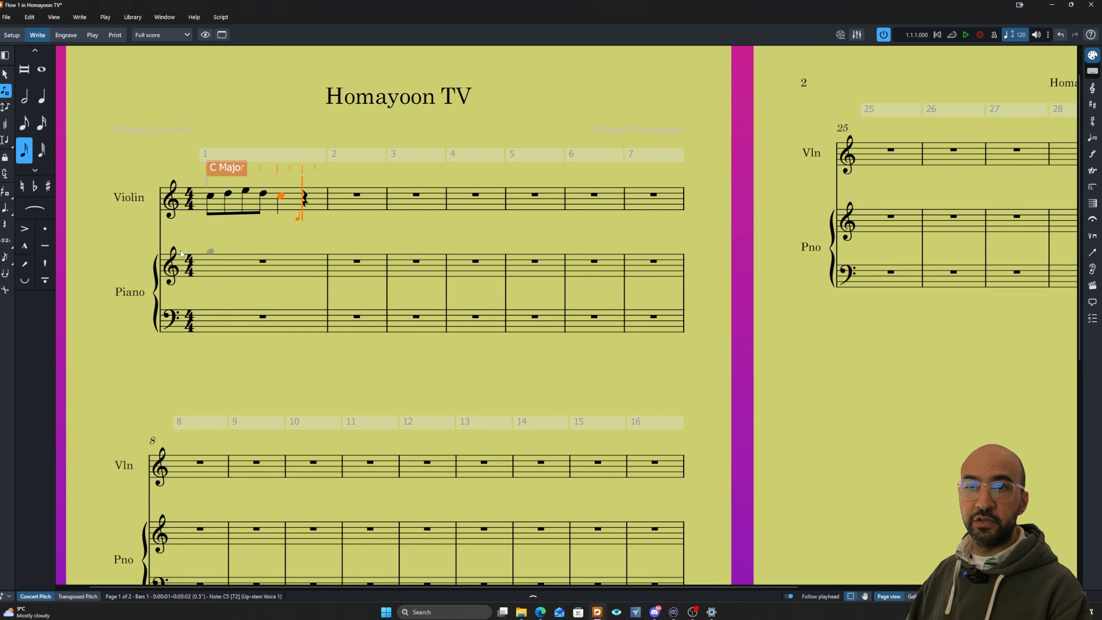
{"action": "key", "text": "4"}
{"action": "key", "text": "5"}
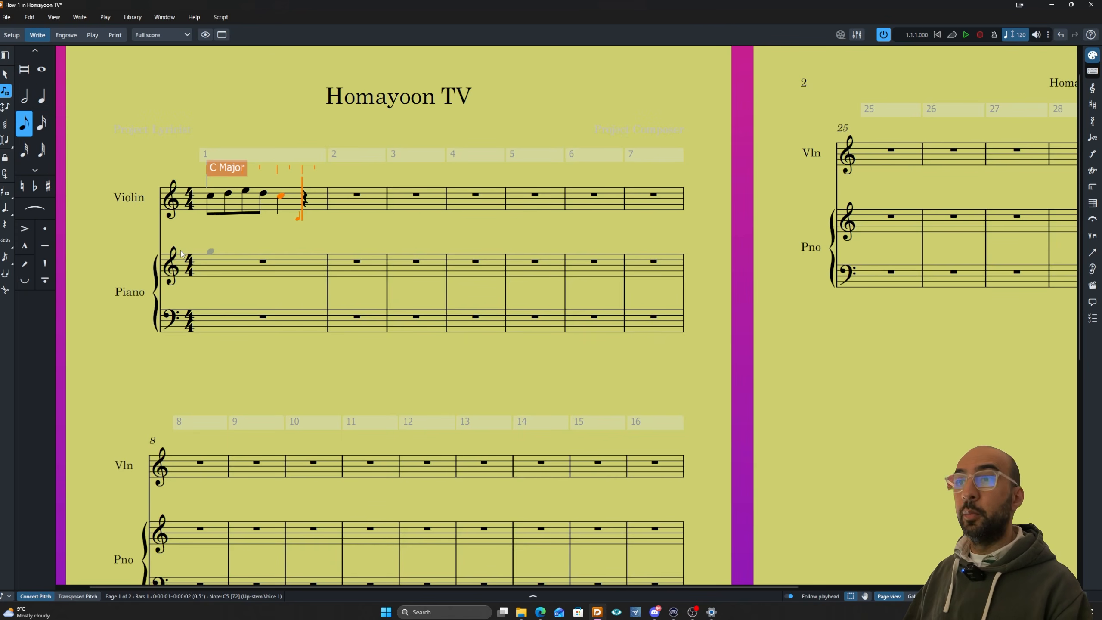
{"action": "key", "text": "Escape"}
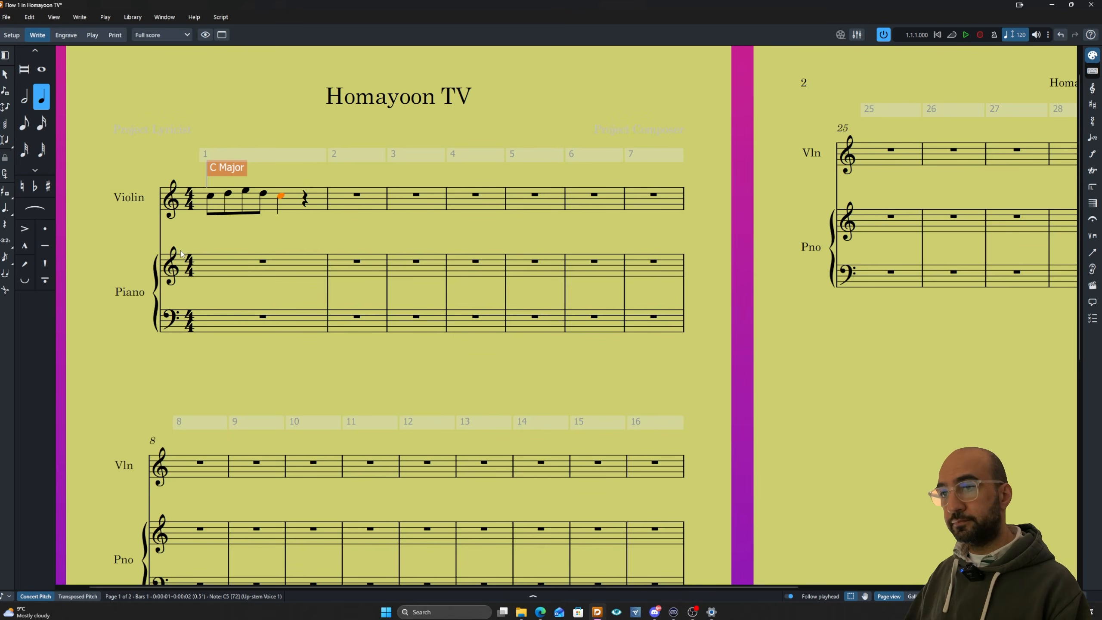
Start note input at the beginning of bar 2 on the Violin staff with Pitch before Duration switched on
{"action": "left_click", "coordinate": [352, 205]}
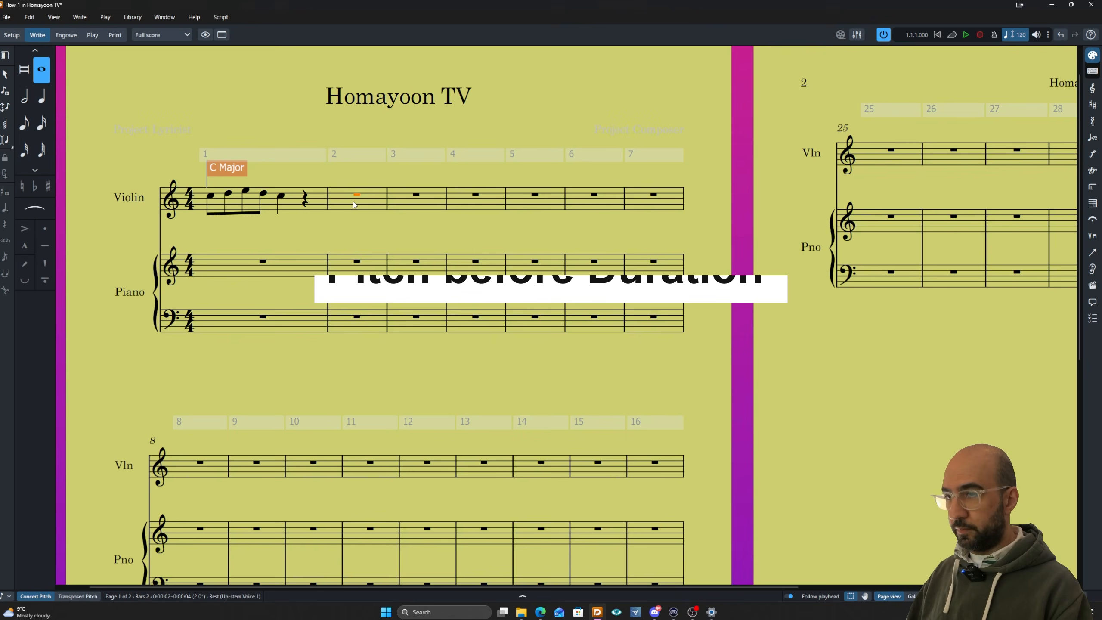
{"action": "key", "text": "Return"}
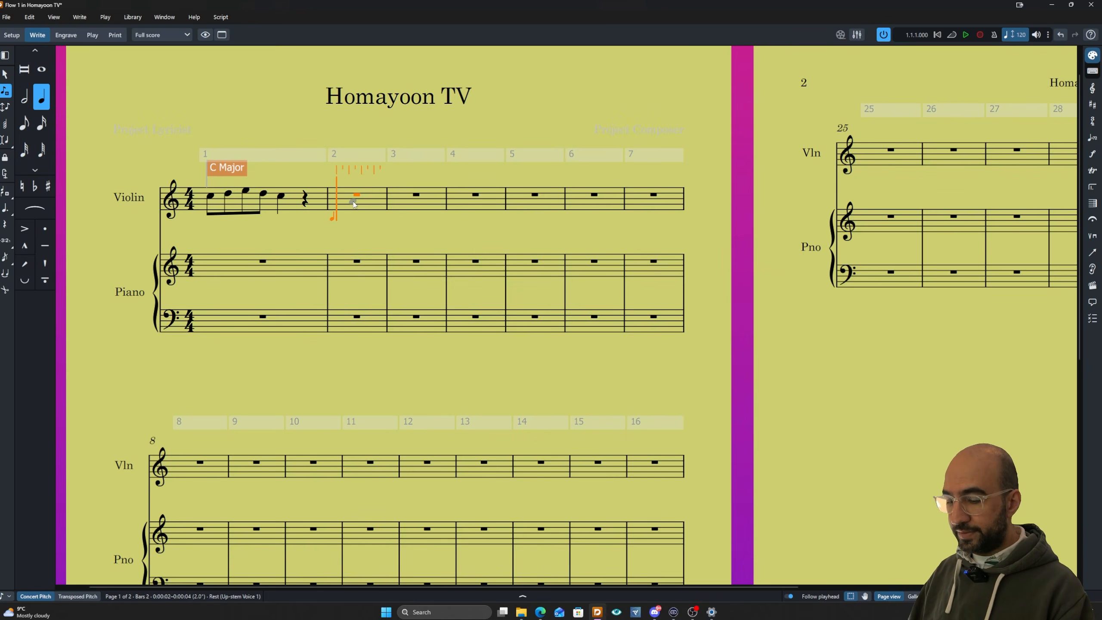
{"action": "key", "text": "comma"}
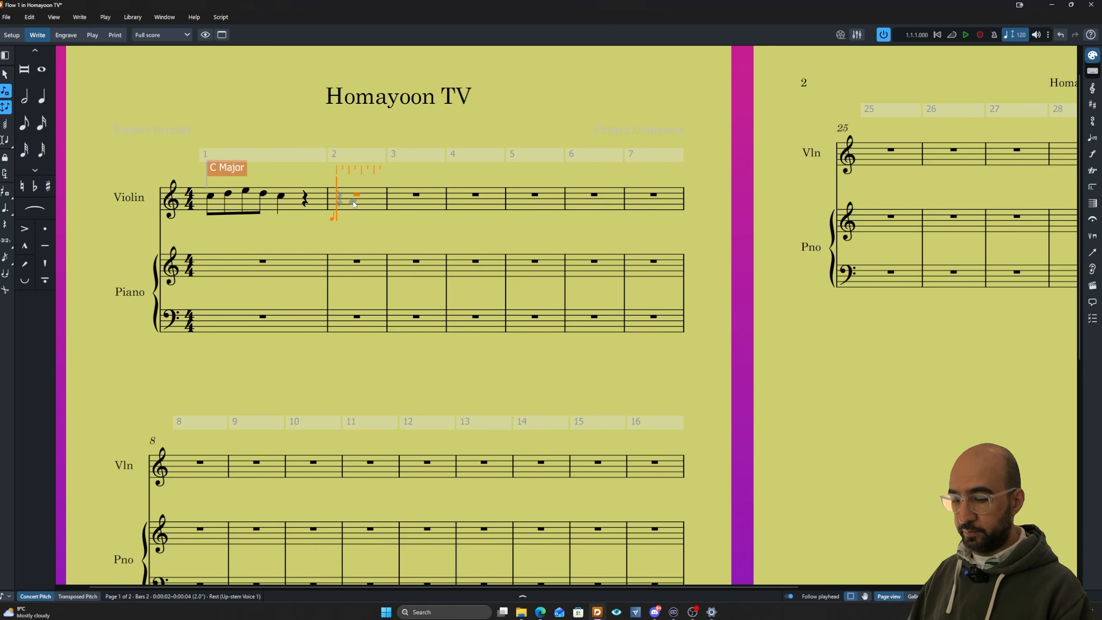
{"action": "key", "text": "comma"}
{"action": "key", "text": "comma"}
{"action": "key", "text": "comma"}
{"action": "key", "text": "comma"}
{"action": "key", "text": "comma"}
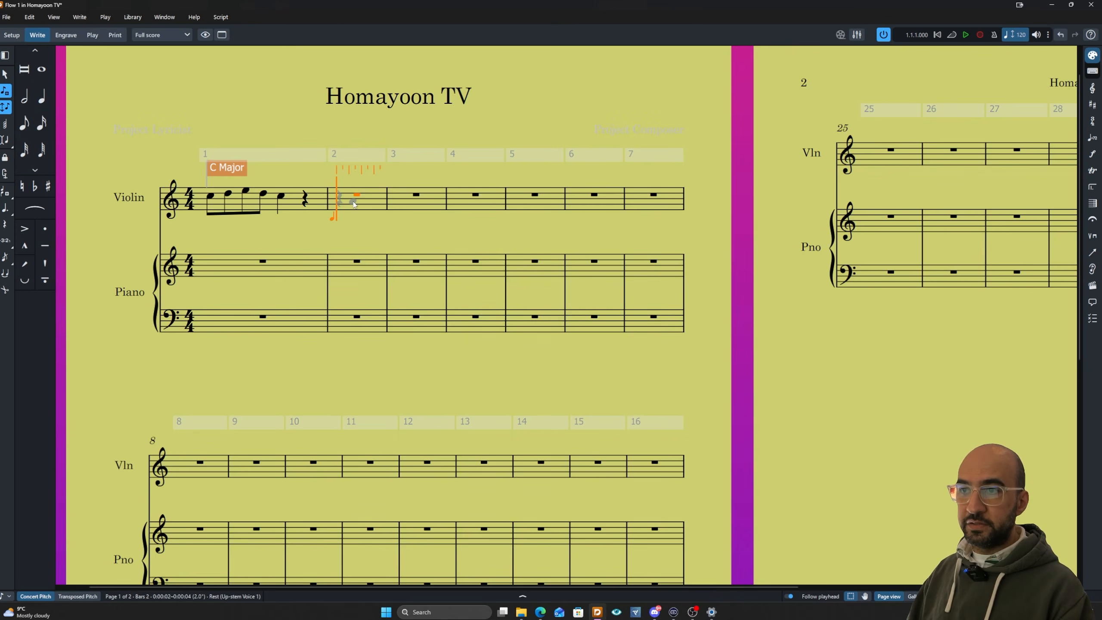
{"action": "key", "text": "comma"}
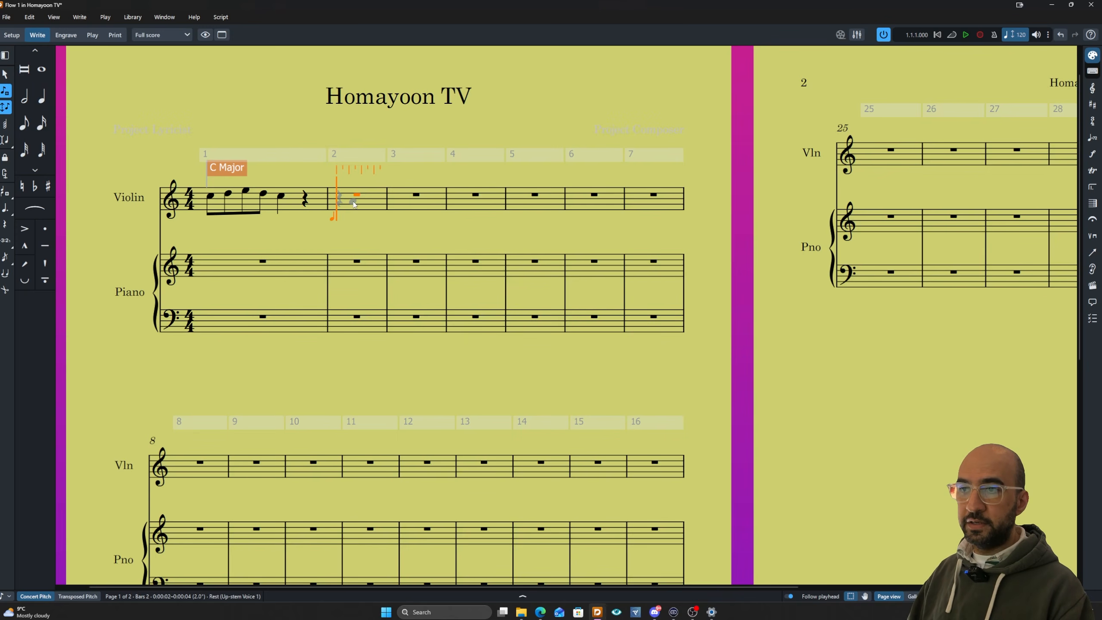
{"action": "key", "text": "comma"}
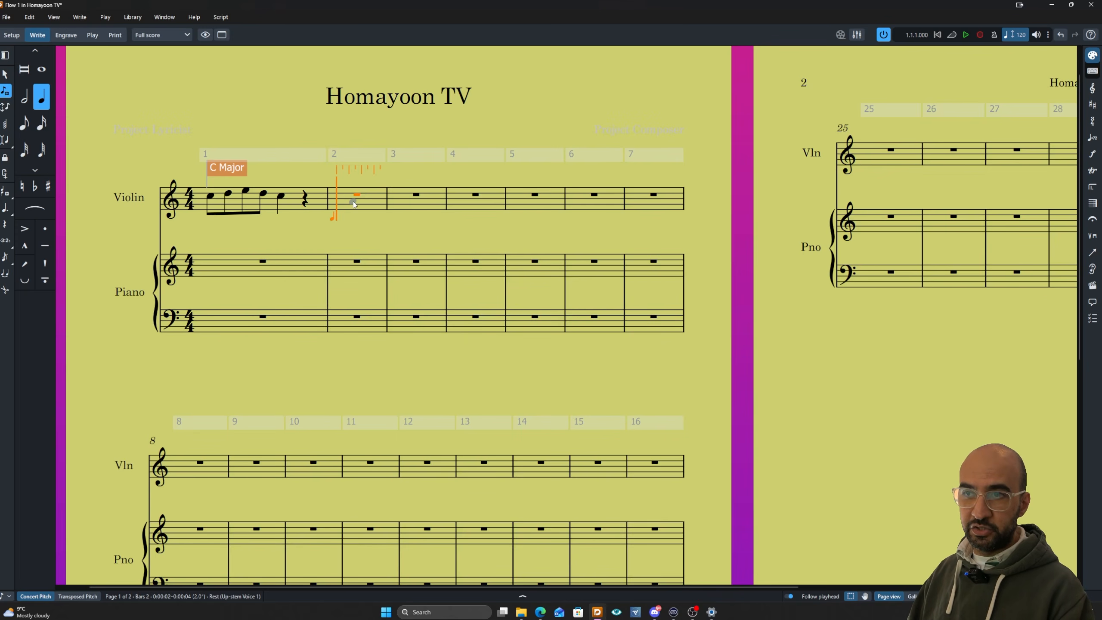
{"action": "key", "text": "comma"}
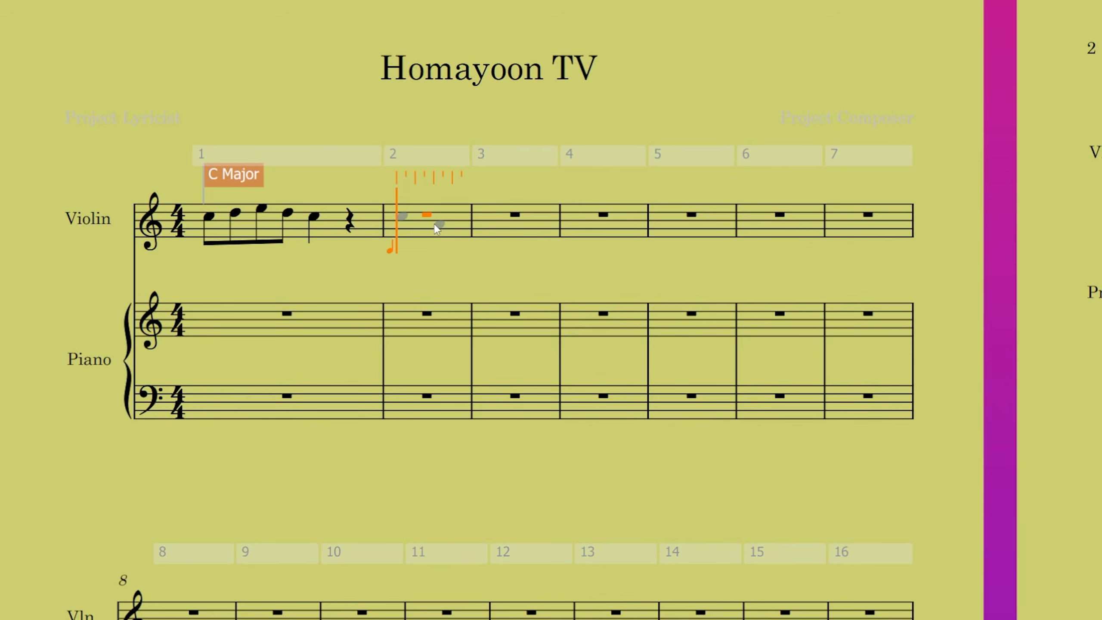
Fill bar 2 of the Violin staff with four eighth-note Cs, a quarter-note C and two eighth-note low Ds
{"action": "key", "text": "c"}
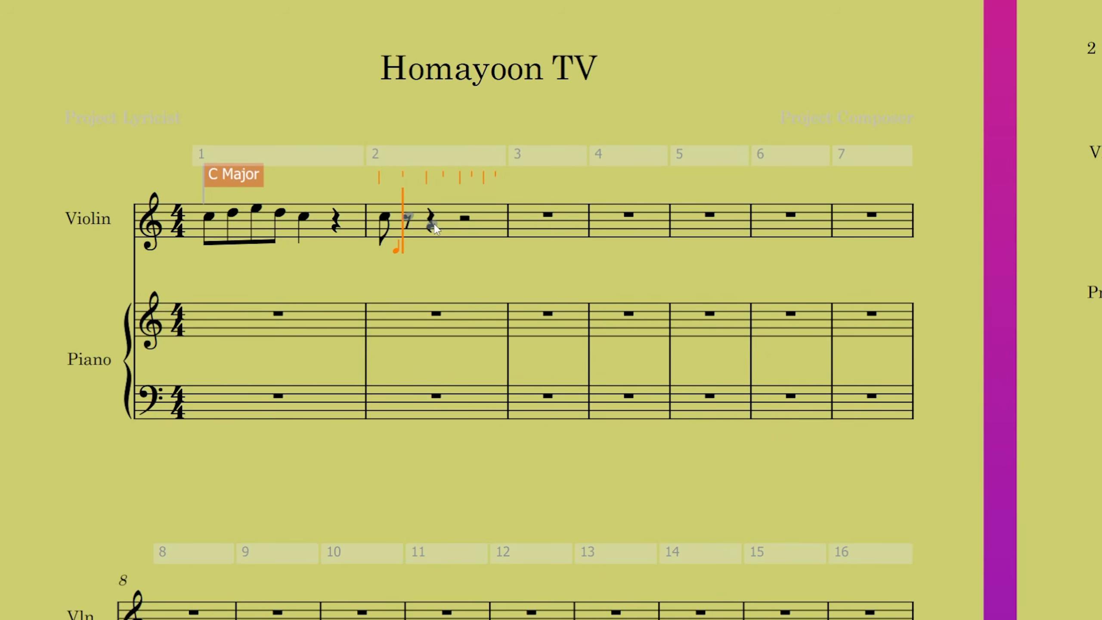
{"action": "key", "text": "c"}
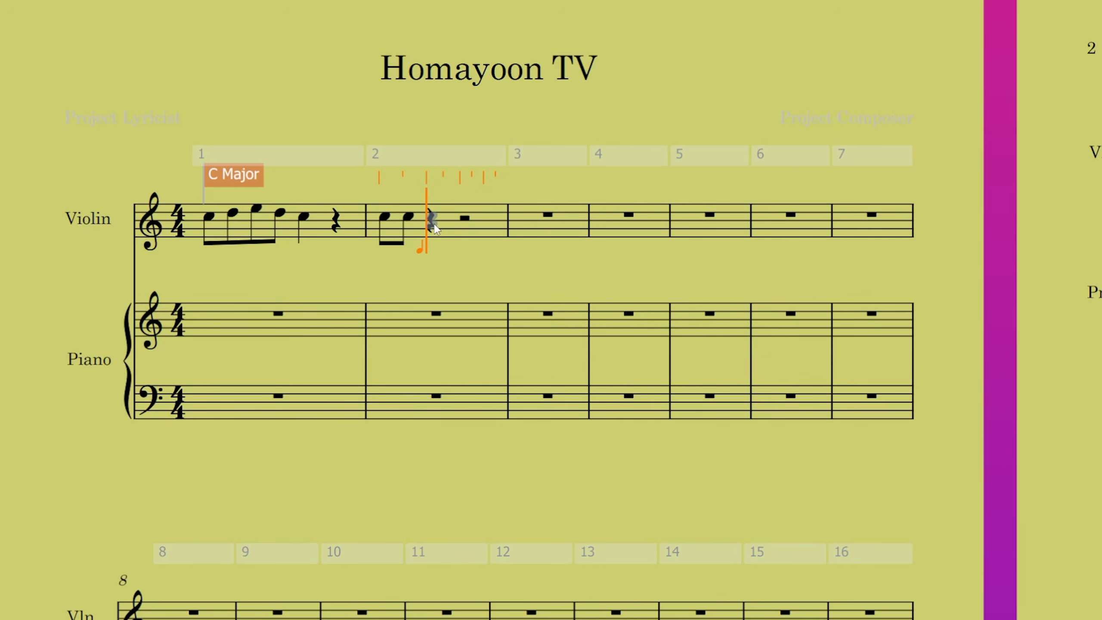
{"action": "key", "text": "c"}
{"action": "key", "text": "c"}
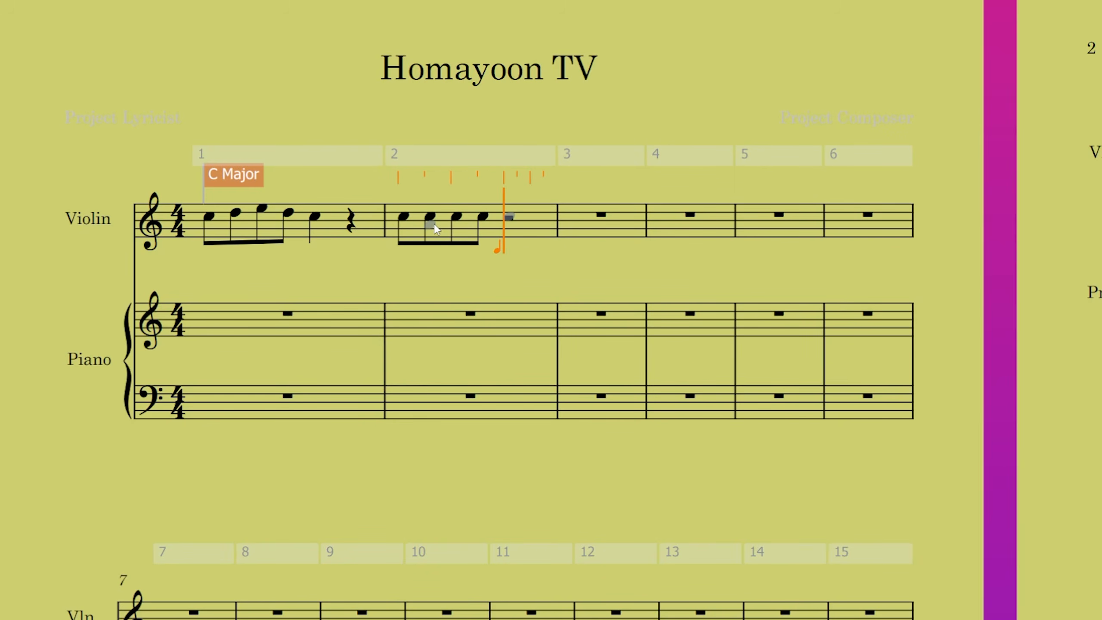
{"action": "key", "text": "c"}
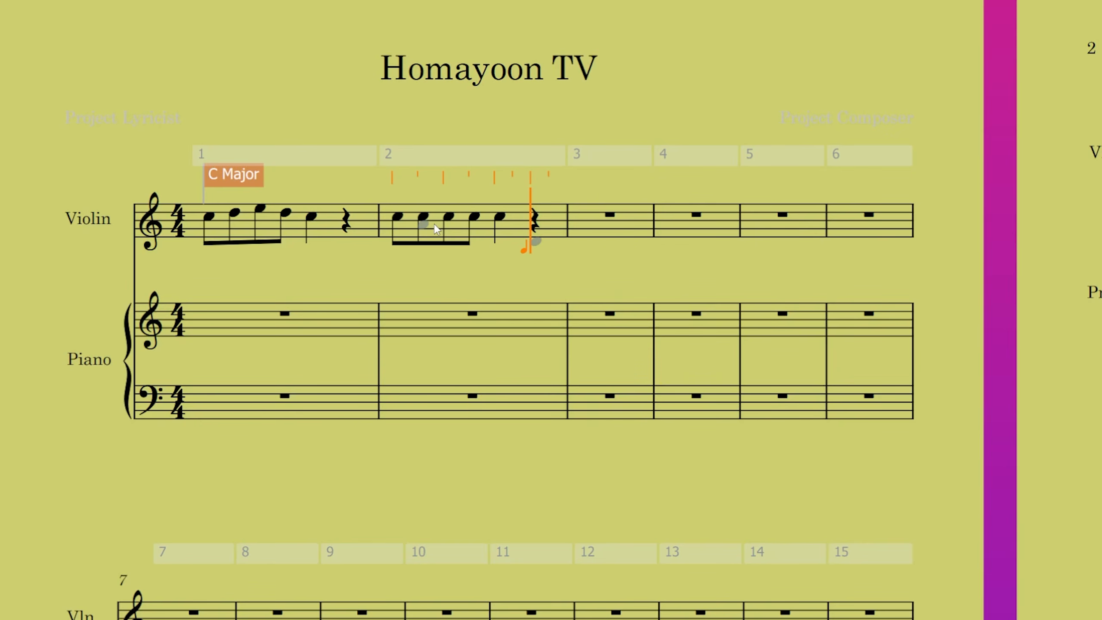
{"action": "key", "text": "d"}
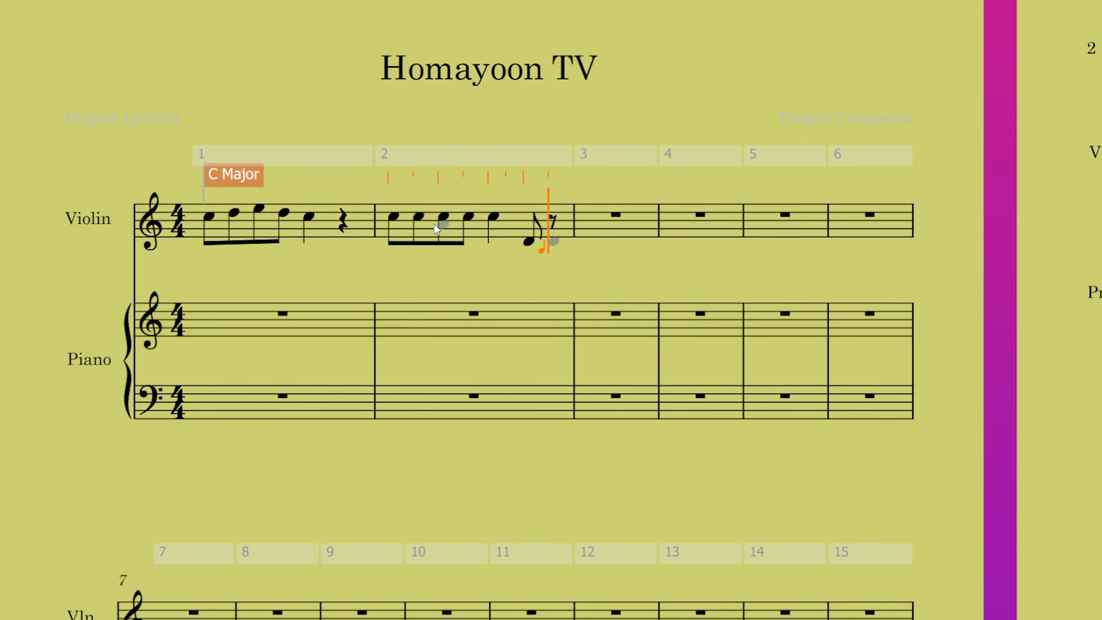
{"action": "key", "text": "d"}
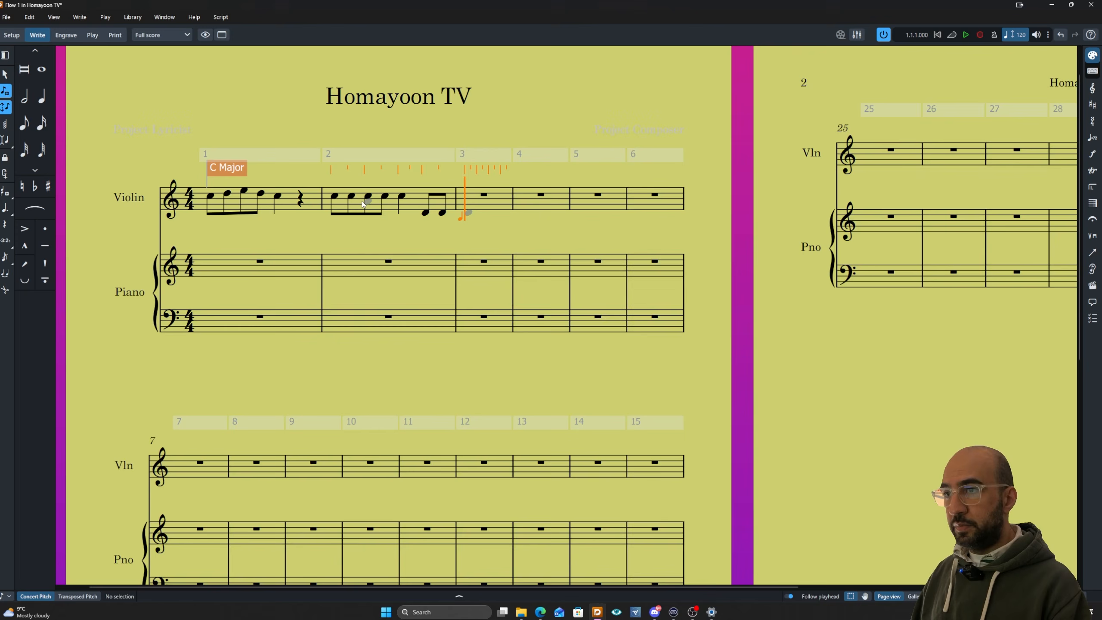
Enter an eighth-note low D followed by a dotted quarter-note B at the start of bar 3 on the Violin staff
{"action": "key", "text": "d"}
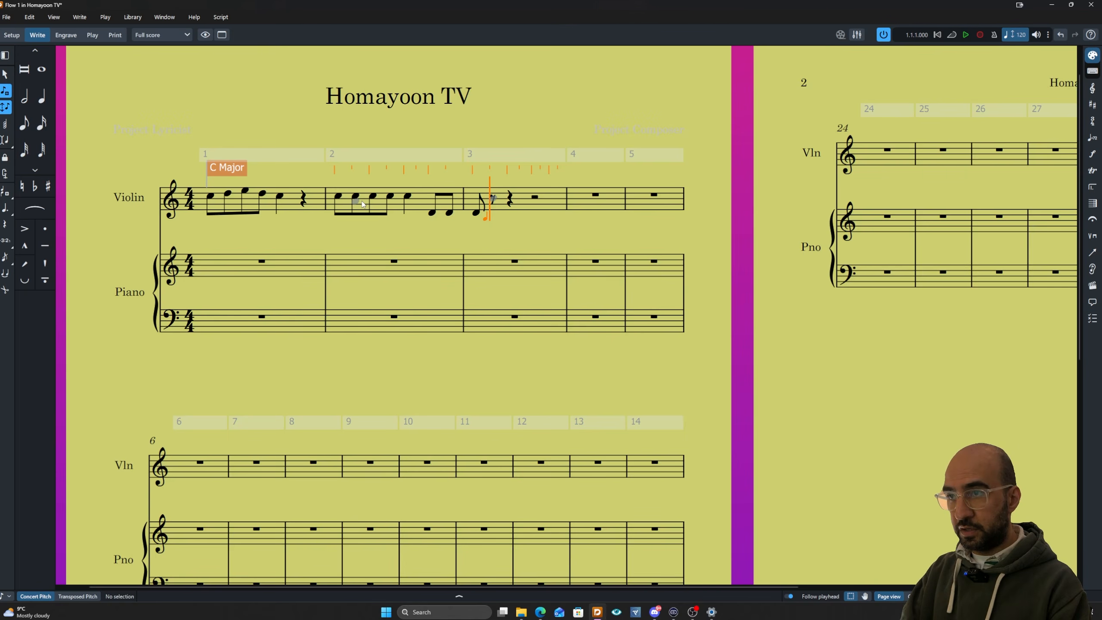
{"action": "key", "text": "period"}
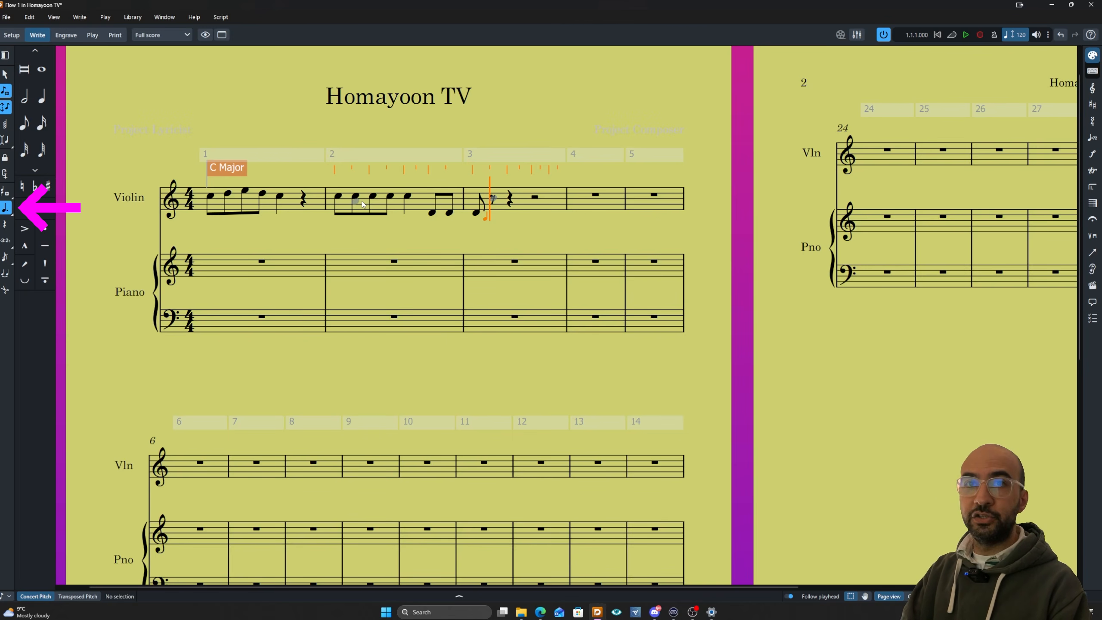
{"action": "key", "text": "b"}
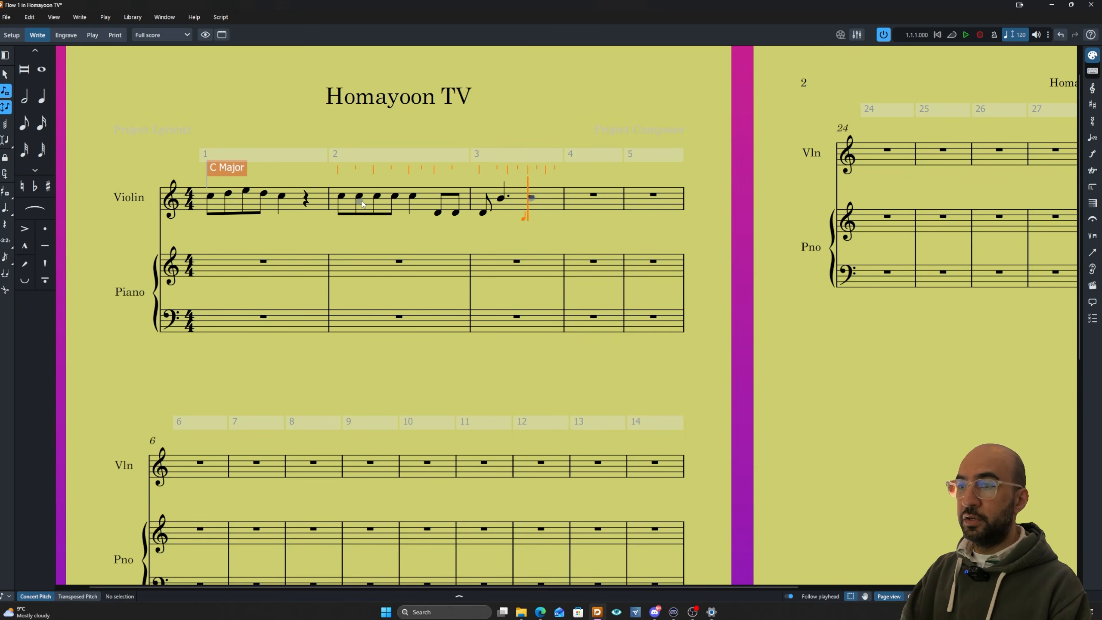
Add a single eighth-note C after the dotted quarter-note B in bar 3, undoing the mistaken B and the surplus C
{"action": "key", "text": "5"}
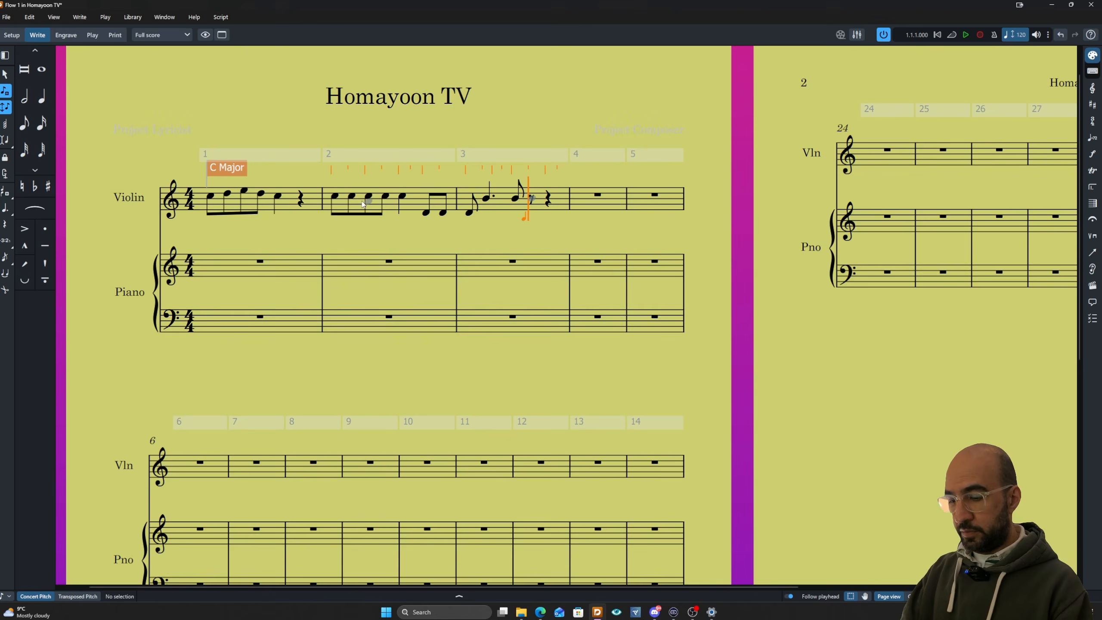
{"action": "key", "text": "ctrl+z"}
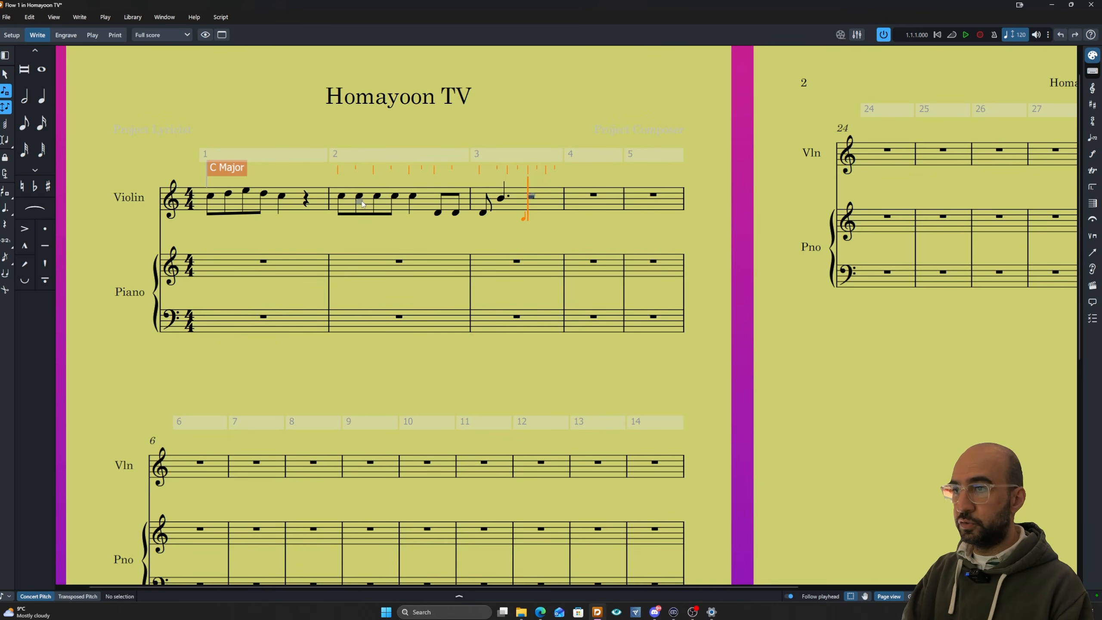
{"action": "key", "text": "b"}
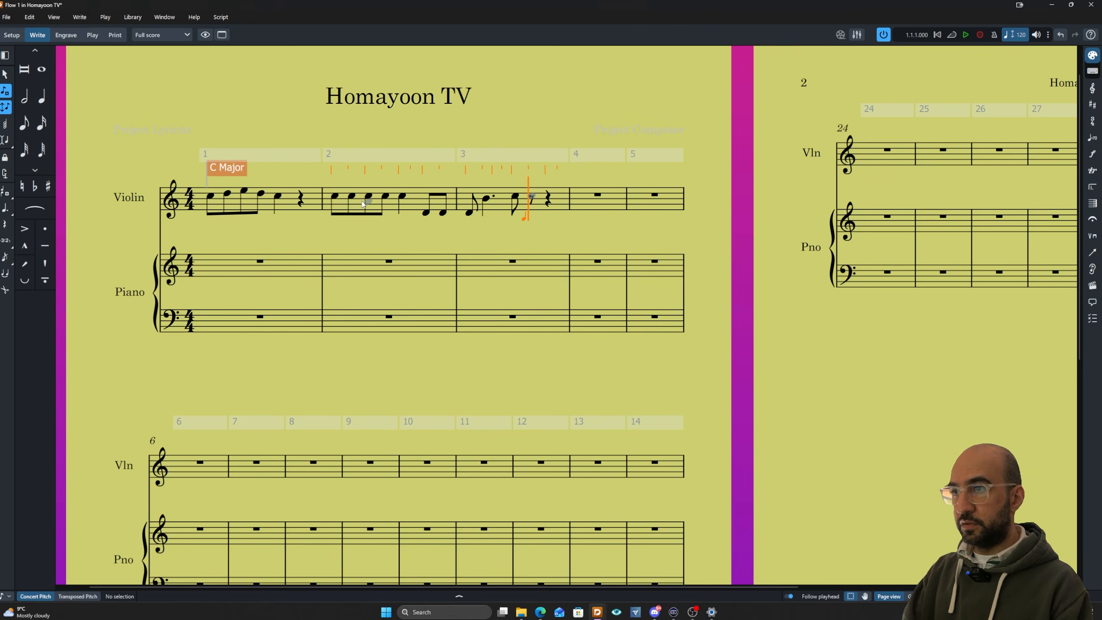
{"action": "key", "text": "b"}
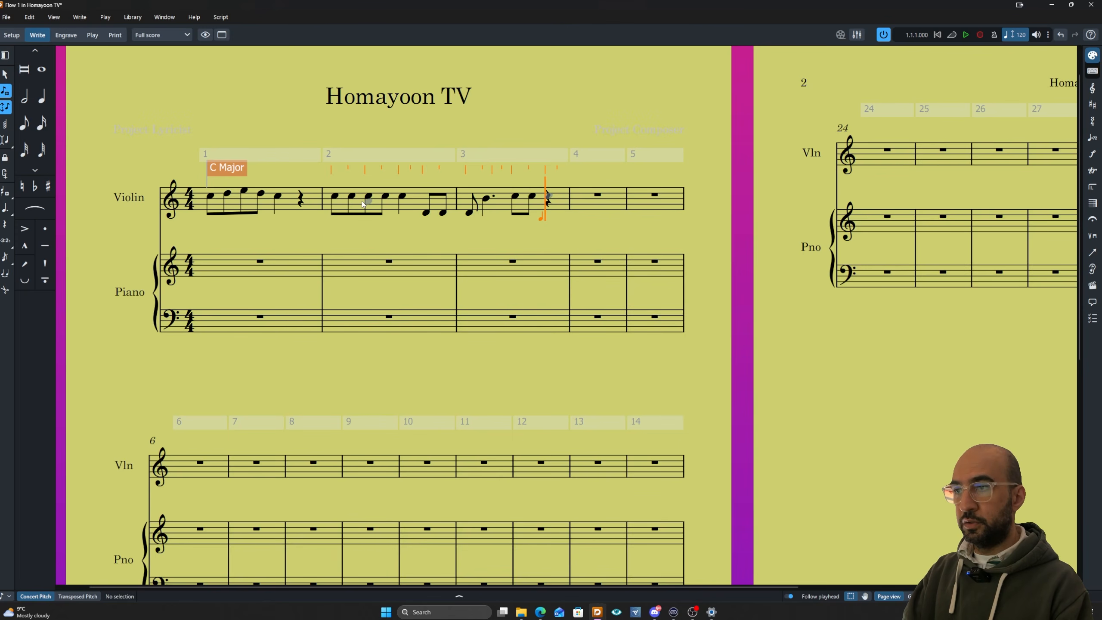
{"action": "key", "text": "ctrl+z"}
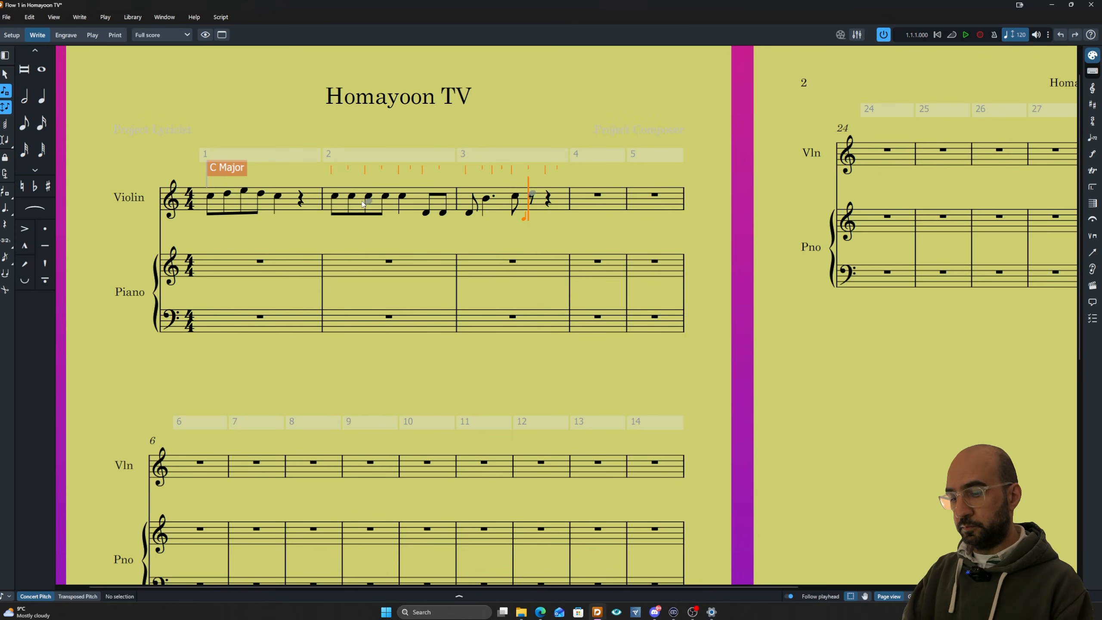
Add an eighth-note D and an eighth-note C to bar 3 of the Violin staff and end note input
{"action": "key", "text": "d"}
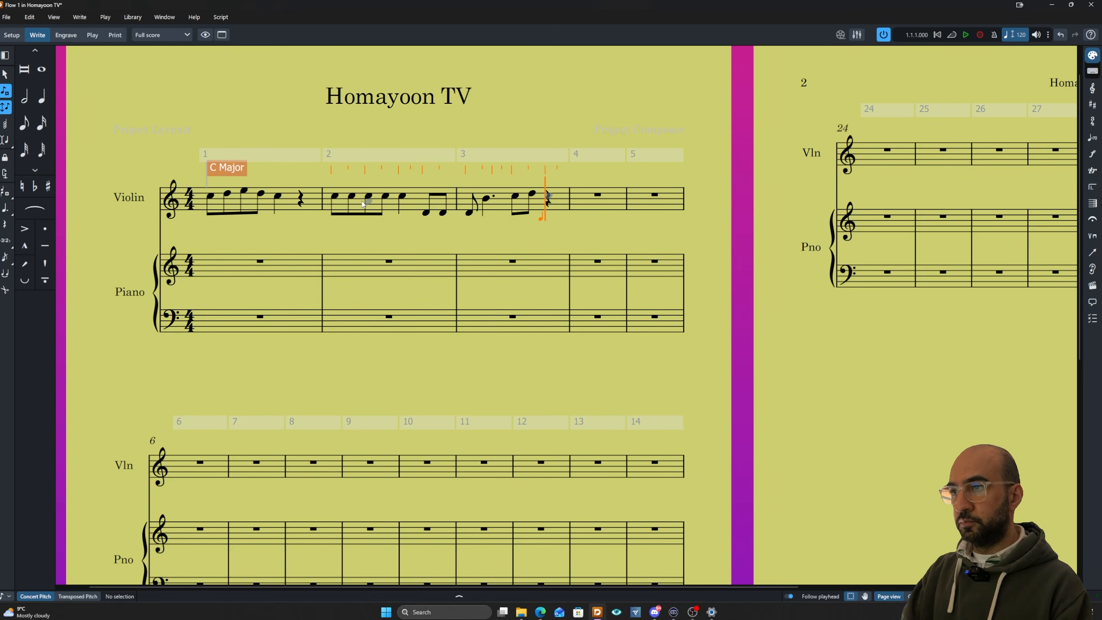
{"action": "key", "text": "c"}
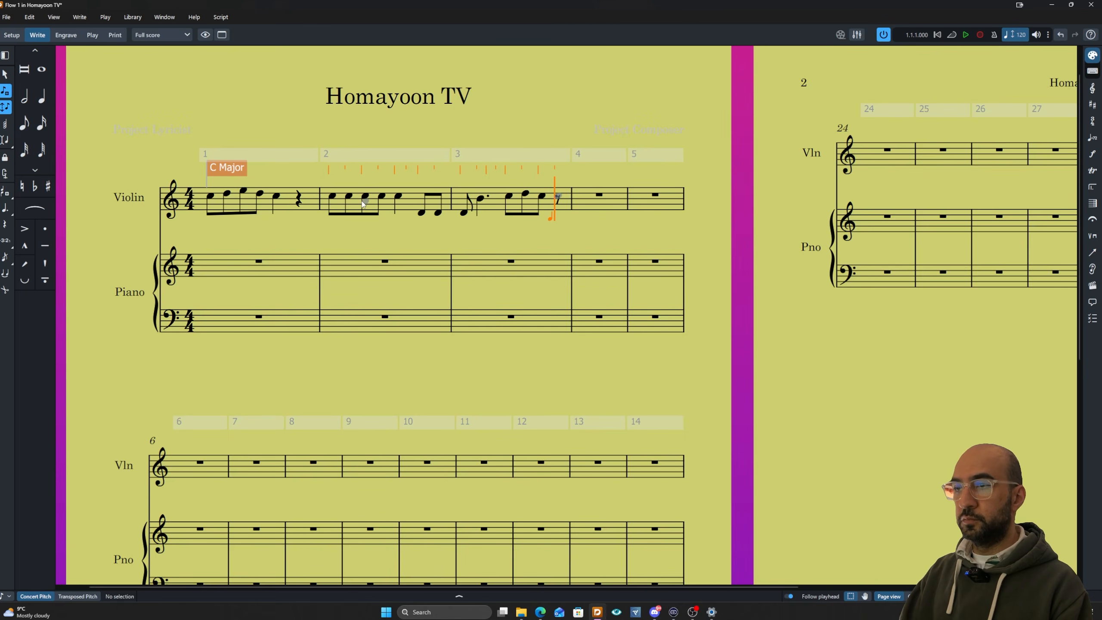
{"action": "key", "text": "Escape"}
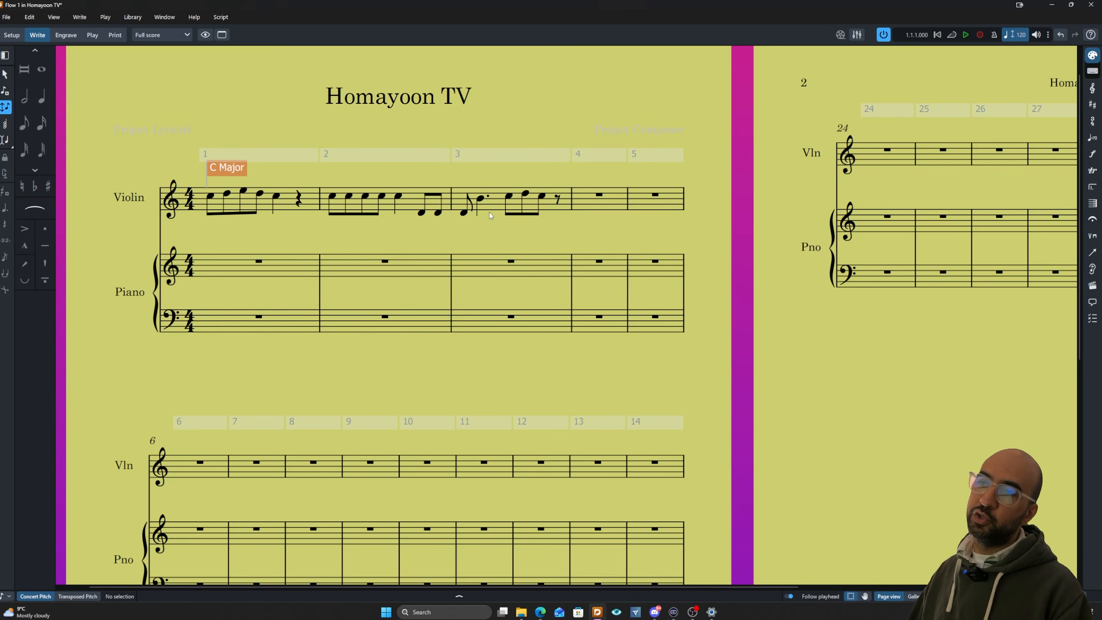
Turn off Pitch before Duration and enter quarter notes D, E and G from the start of bar 4 on the Violin staff
{"action": "left_click", "coordinate": [581, 203]}
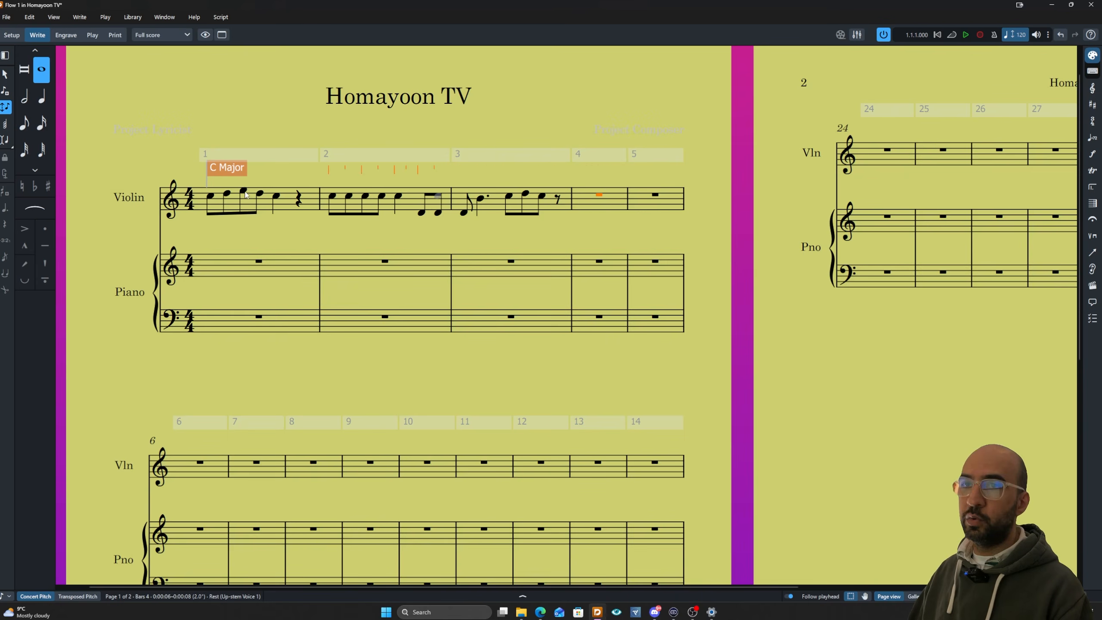
{"action": "key", "text": "k"}
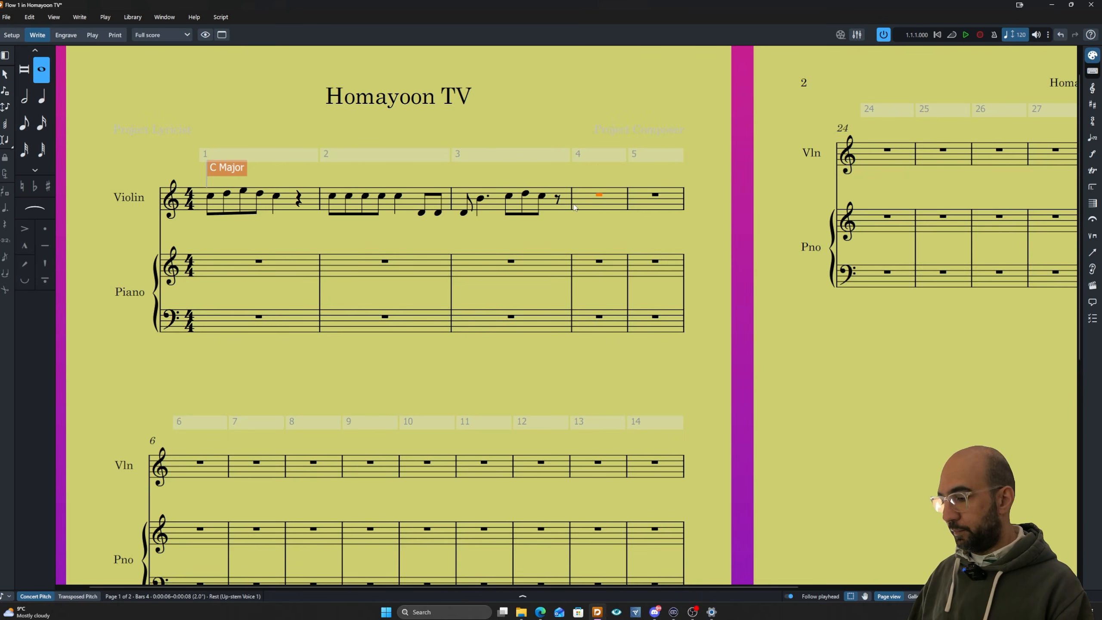
{"action": "key", "text": "shift+n"}
{"action": "key", "text": "d"}
{"action": "key", "text": "e"}
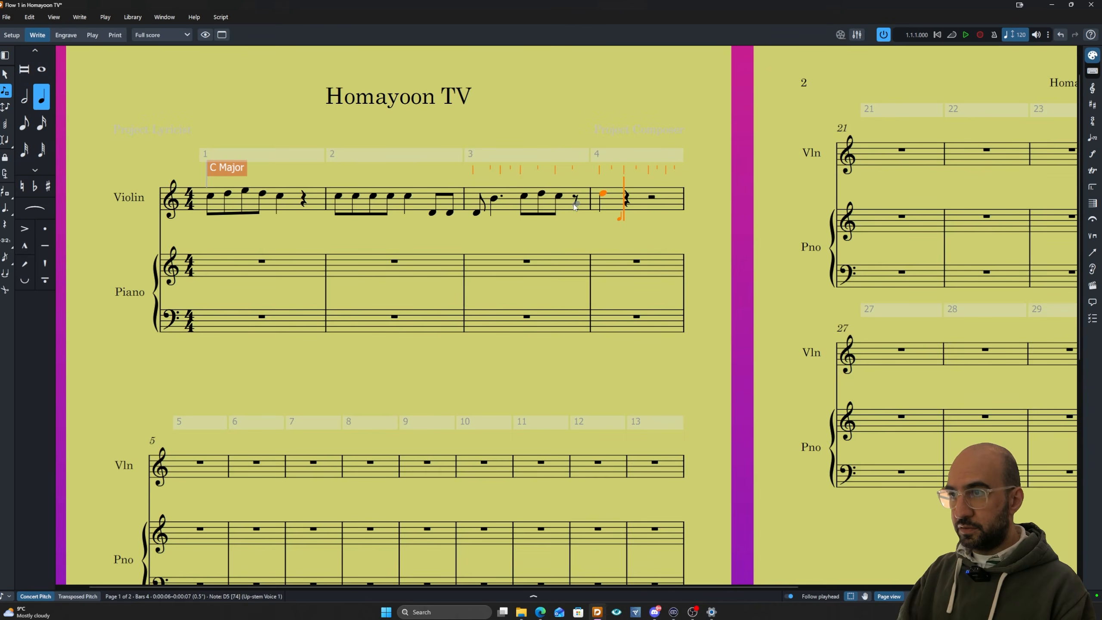
{"action": "key", "text": "g"}
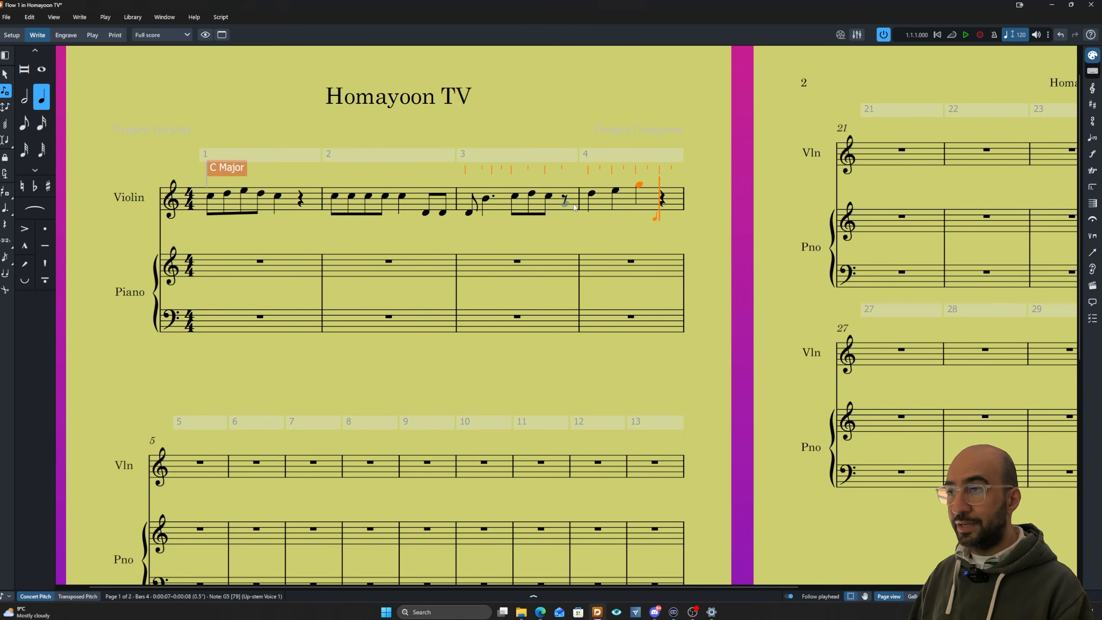
{"action": "key", "text": "Escape"}
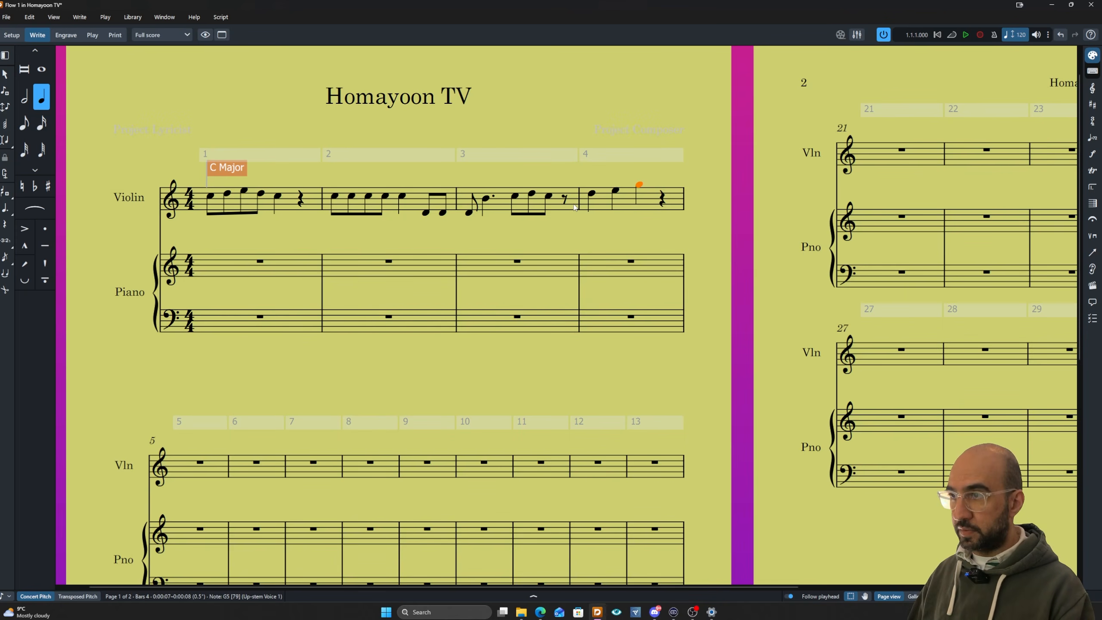
Resume note input at the high G in bar 4 and enter quarter notes D, E, G, F, E and D into bar 5
{"action": "key", "text": "Return"}
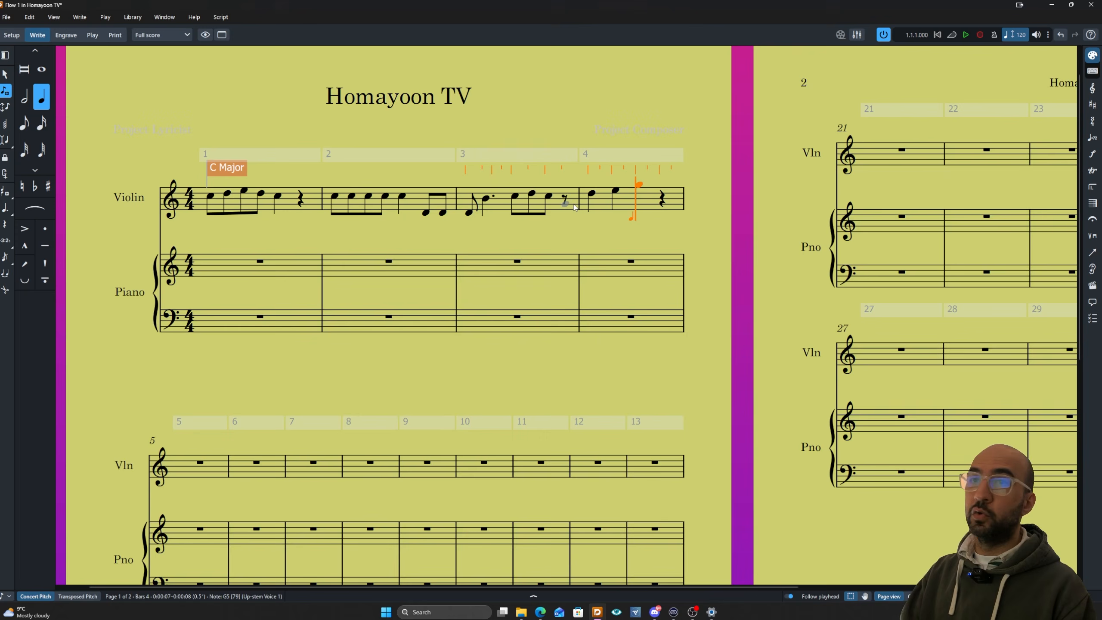
{"action": "key", "text": "d"}
{"action": "key", "text": "e"}
{"action": "key", "text": "g"}
{"action": "key", "text": "f"}
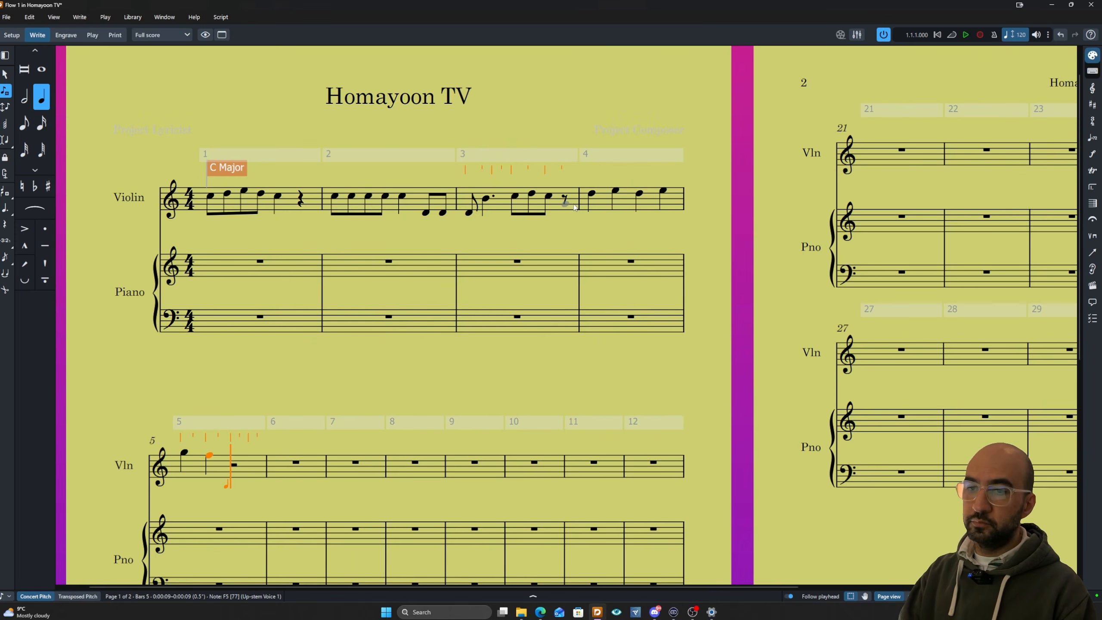
{"action": "key", "text": "e"}
{"action": "key", "text": "d"}
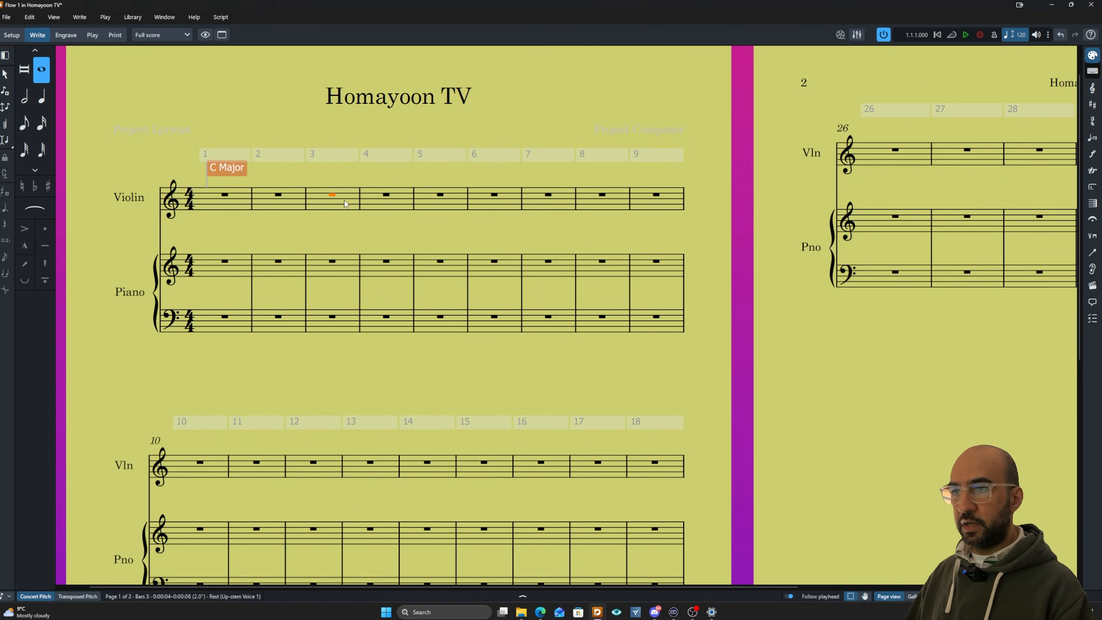
Start note input at bar 3 of the empty Violin staff, trying a quarter-note C and undoing it
{"action": "key", "text": "shift+n"}
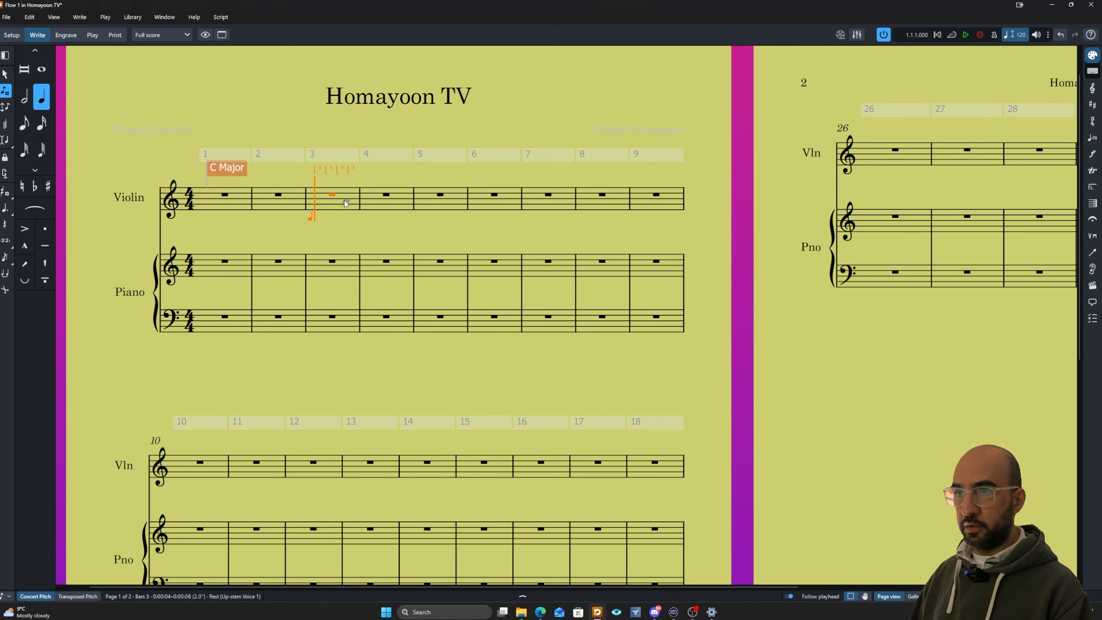
{"action": "key", "text": "c"}
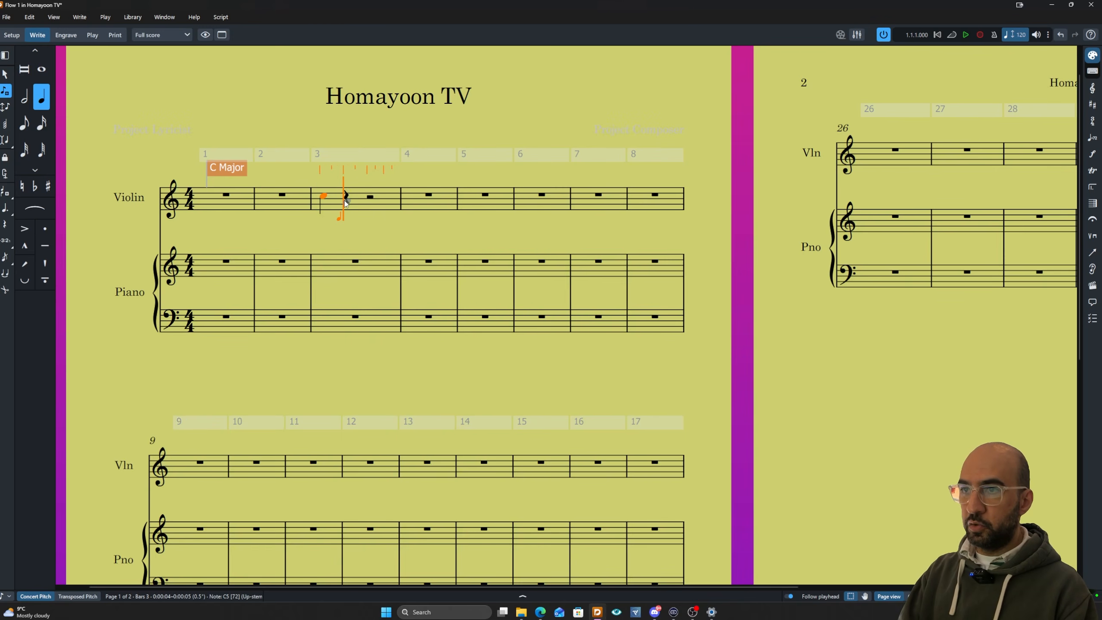
{"action": "key", "text": "ctrl+z"}
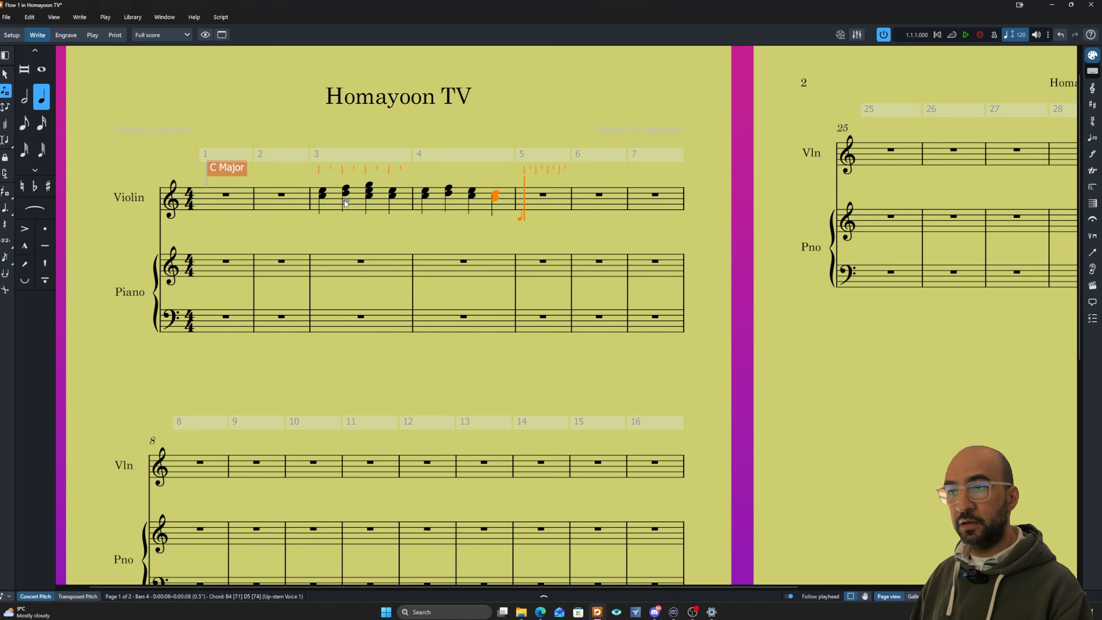
Add a G on top of the first chord of bar 4 on the Violin staff using chord input
{"action": "key", "text": "Left"}
{"action": "key", "text": "Left"}
{"action": "key", "text": "Left"}
{"action": "key", "text": "Left"}
{"action": "key", "text": "Left"}
{"action": "key", "text": "Left"}
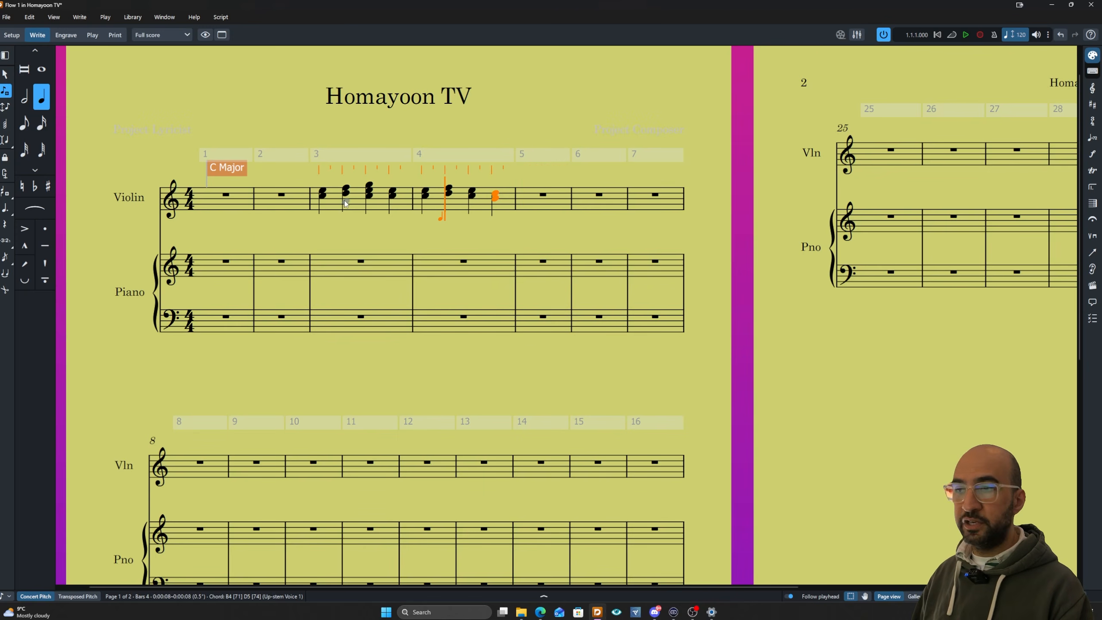
{"action": "key", "text": "Left"}
{"action": "key", "text": "Left"}
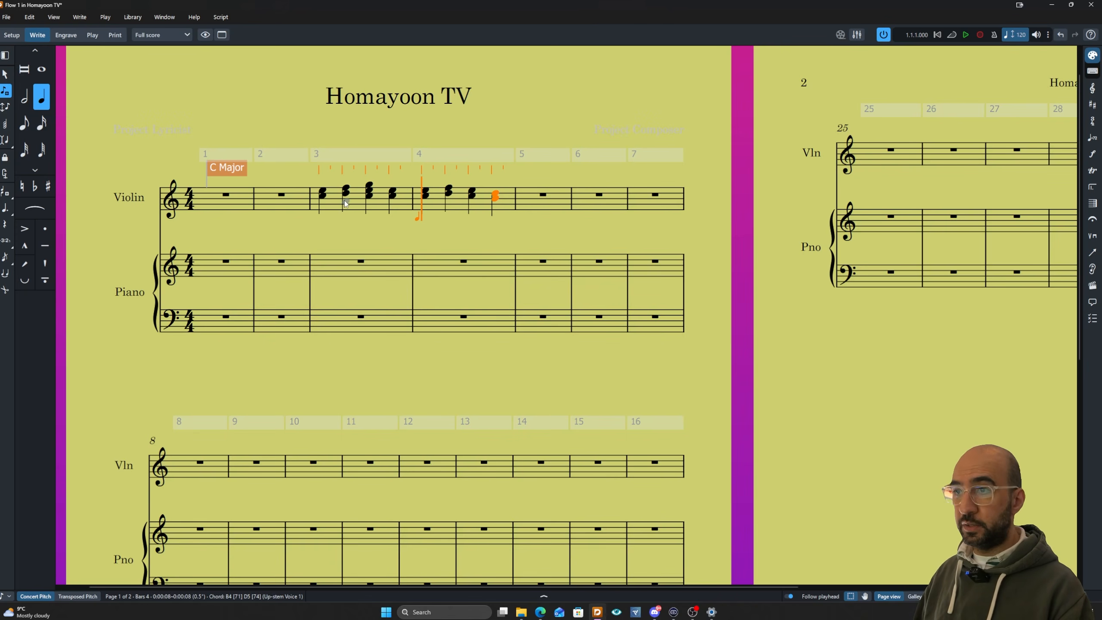
{"action": "key", "text": "q"}
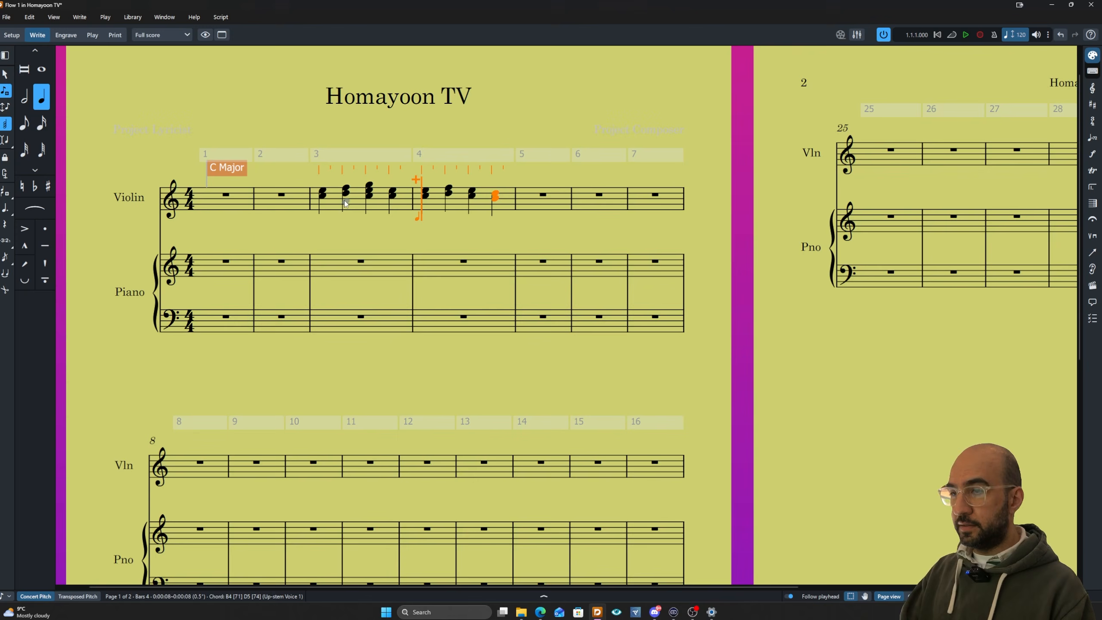
{"action": "key", "text": "g"}
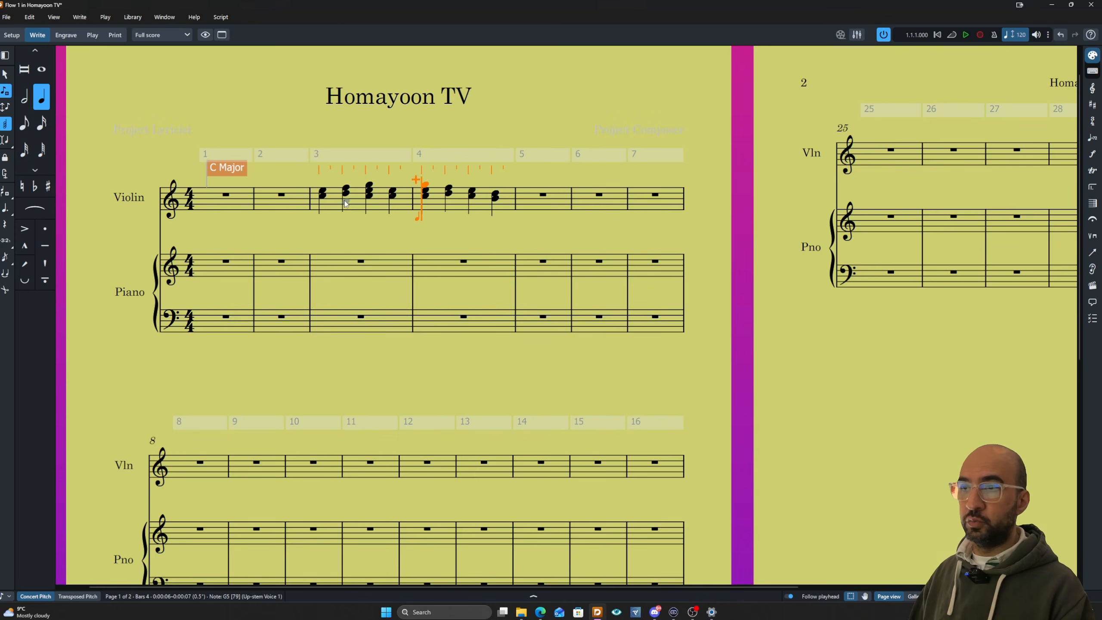
Add a G to the last chord of bar 3 on the Violin staff and end note input
{"action": "key", "text": "Left"}
{"action": "key", "text": "g"}
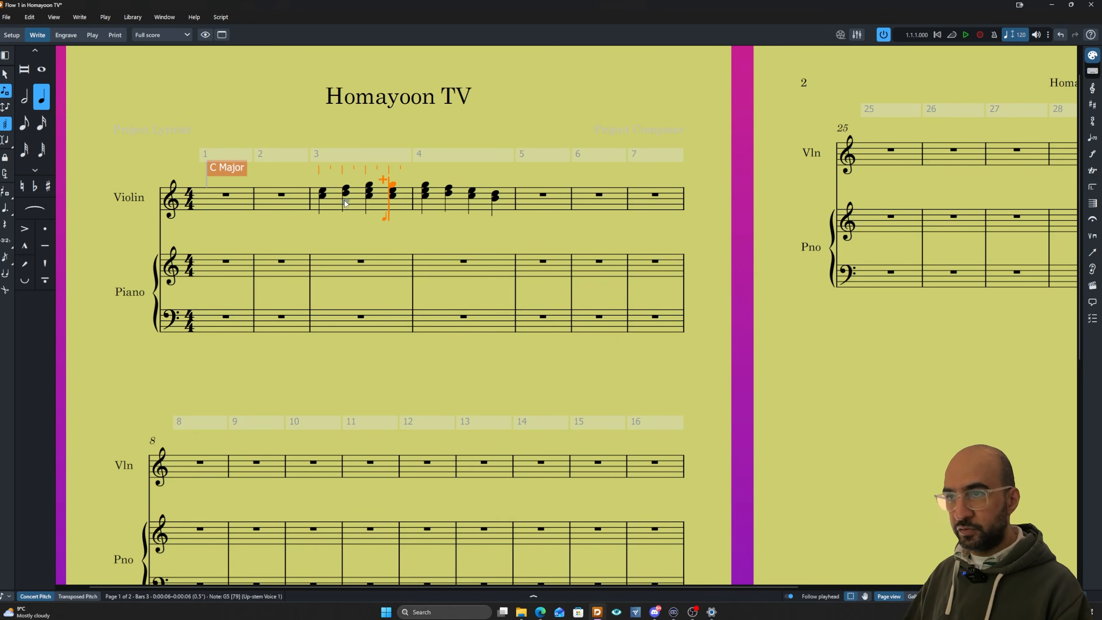
{"action": "key", "text": "Escape"}
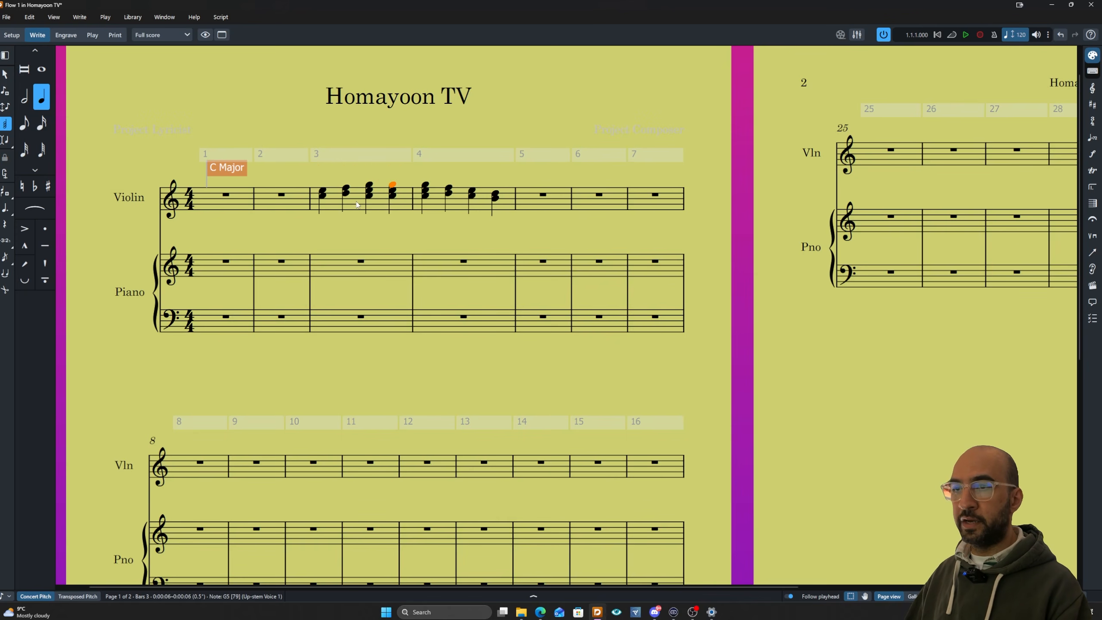
Cut all the chords in bars 3 and 4 of the Violin staff
{"action": "left_click", "coordinate": [355, 202]}
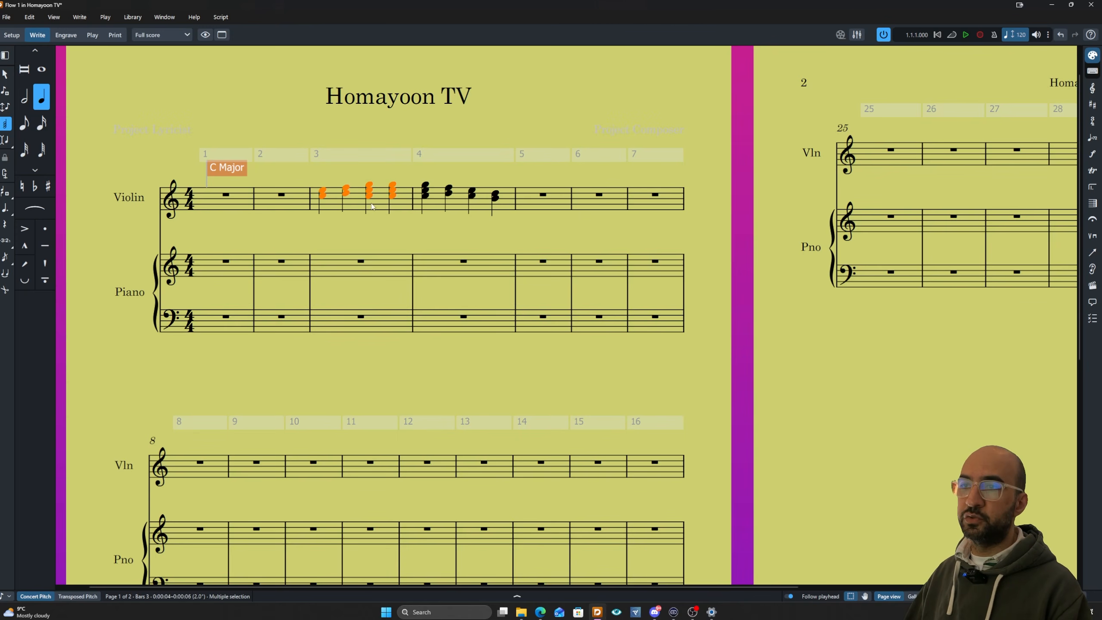
{"action": "left_click", "coordinate": [439, 206], "text": "shift"}
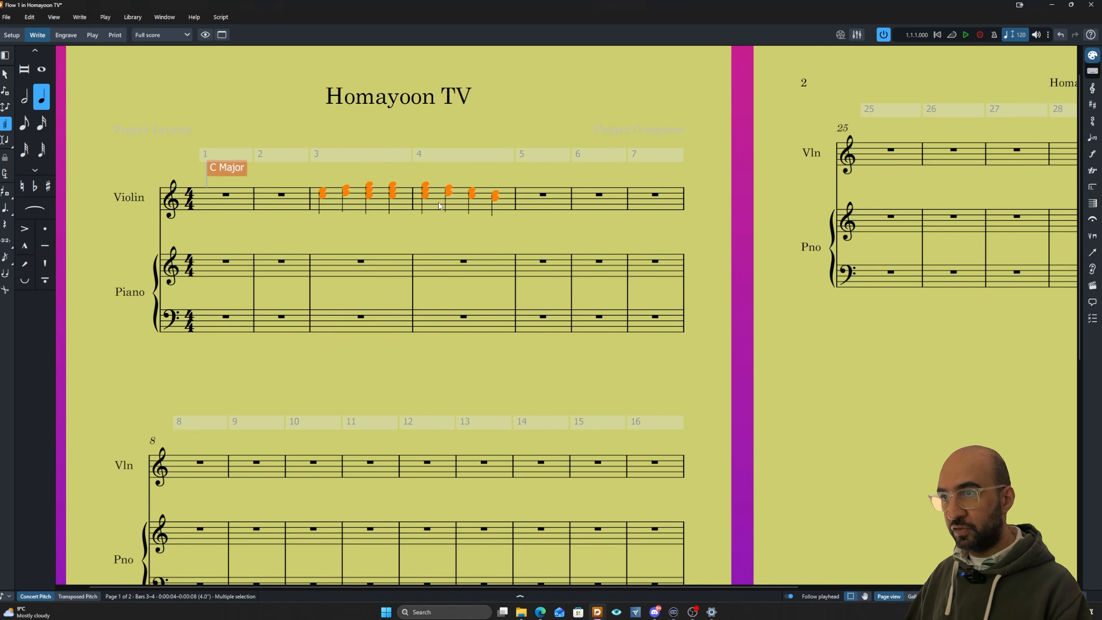
{"action": "right_click", "coordinate": [391, 195]}
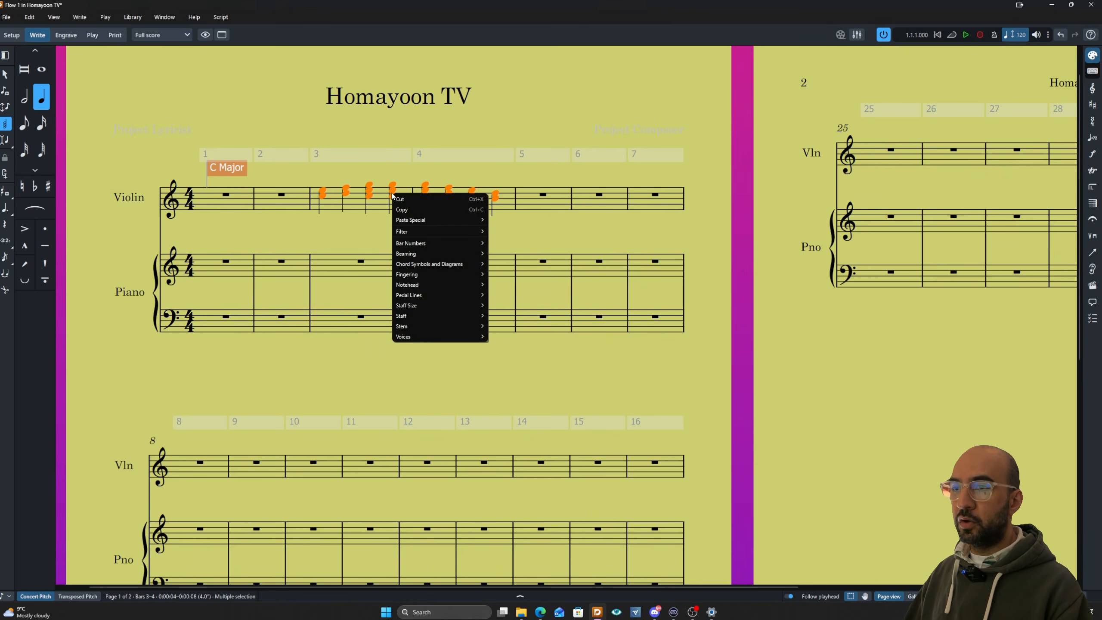
{"action": "left_click", "coordinate": [401, 199]}
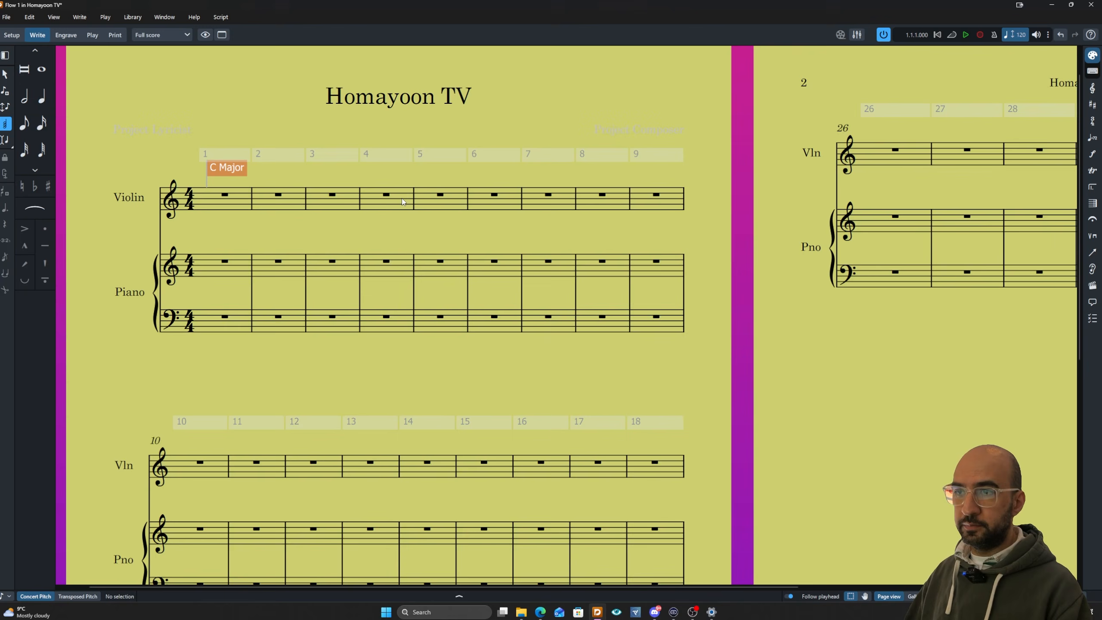
Explode the cut chords across the Violin and both Piano staves, starting at bar 3
{"action": "left_click", "coordinate": [332, 200]}
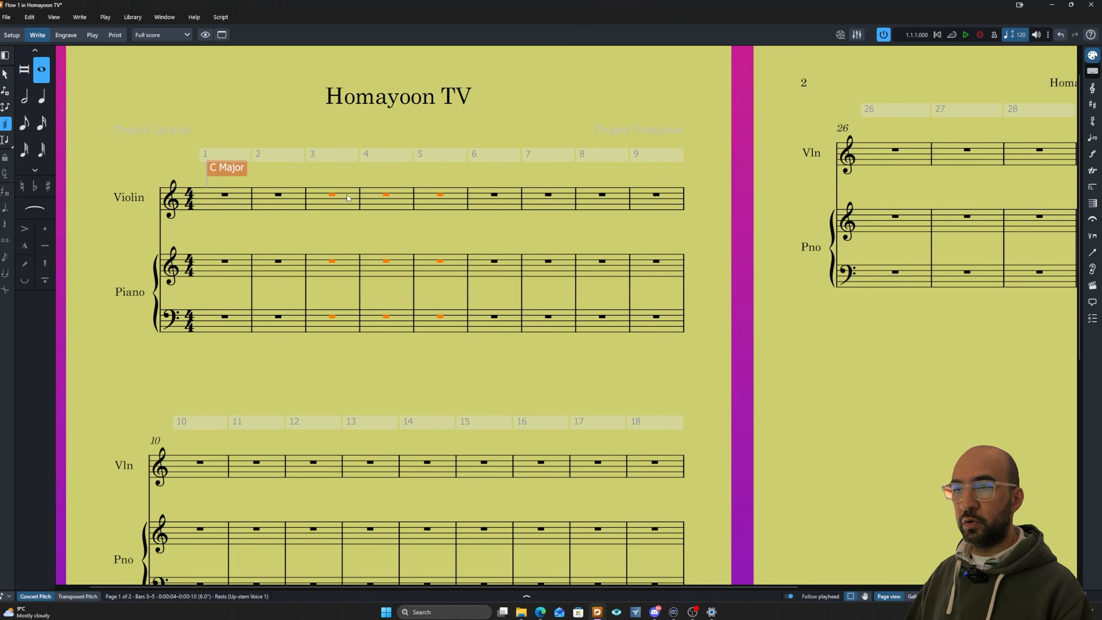
{"action": "left_click", "coordinate": [329, 316], "text": "shift"}
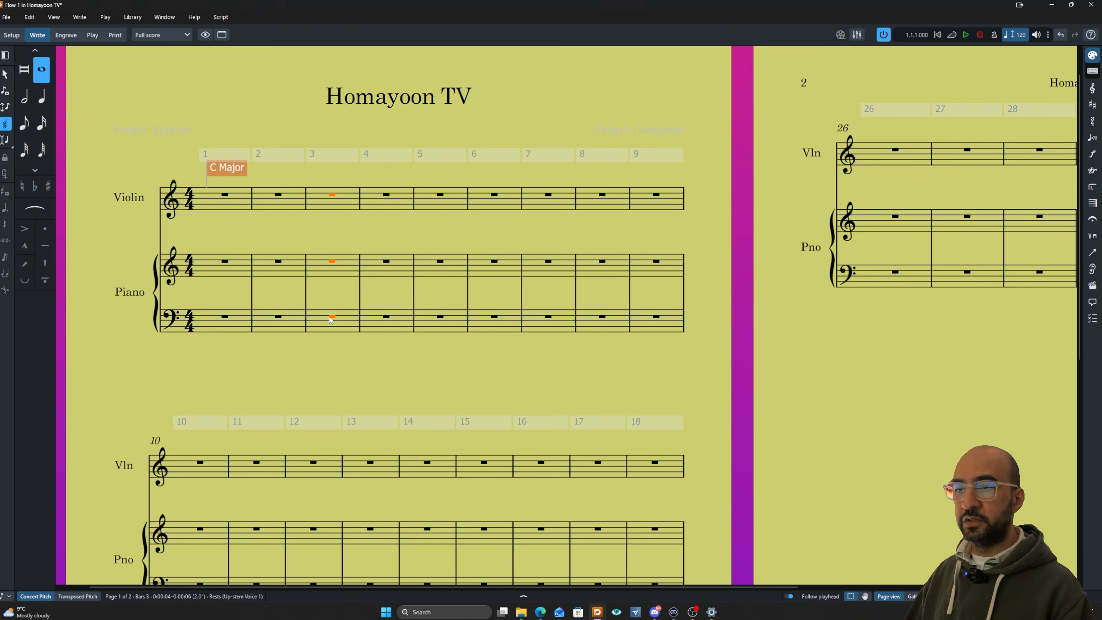
{"action": "left_click", "coordinate": [332, 194]}
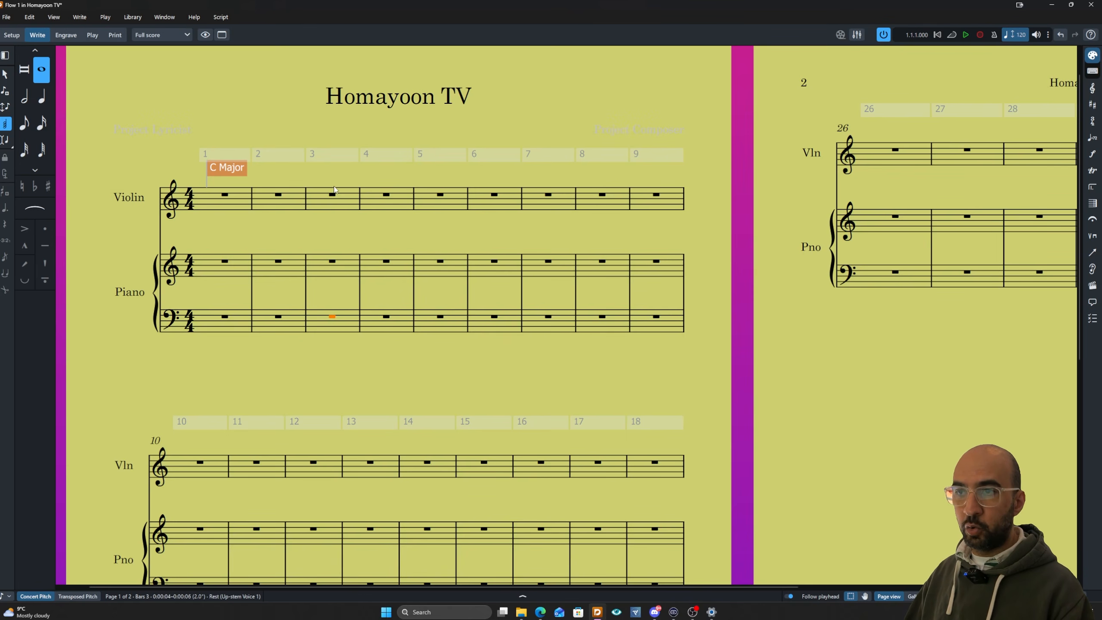
{"action": "left_click", "coordinate": [334, 317], "text": "shift"}
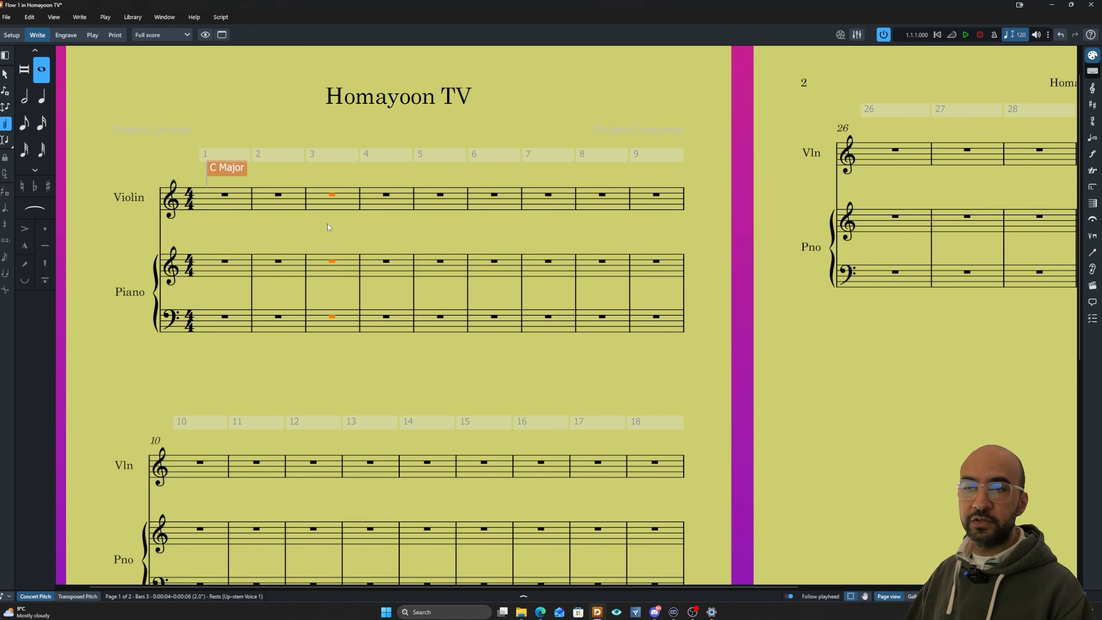
{"action": "right_click", "coordinate": [333, 201]}
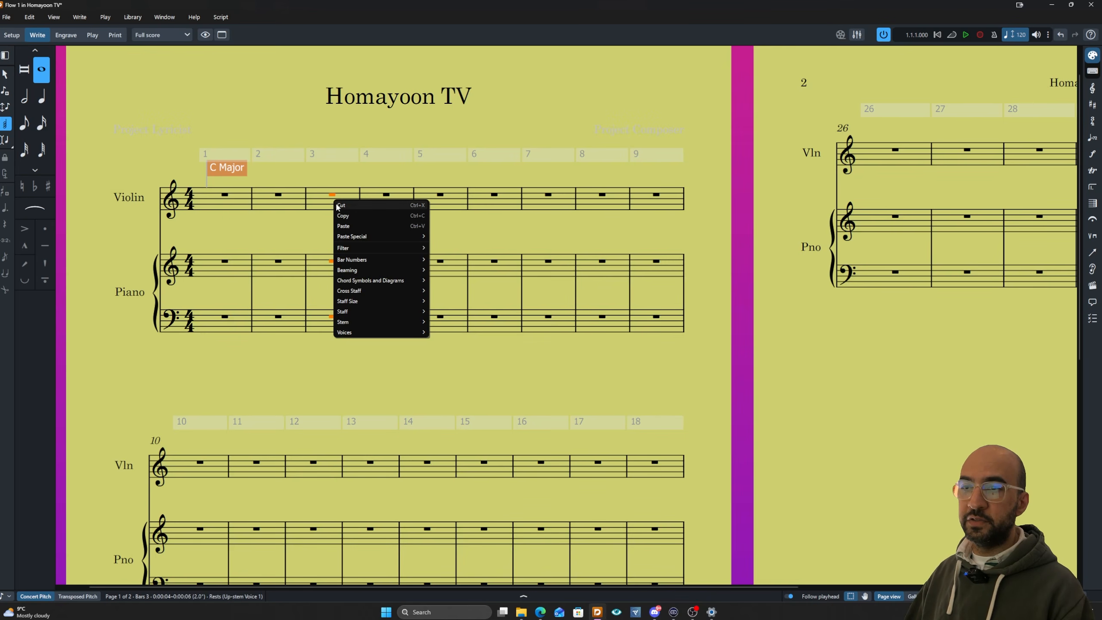
{"action": "mouse_move", "coordinate": [361, 240]}
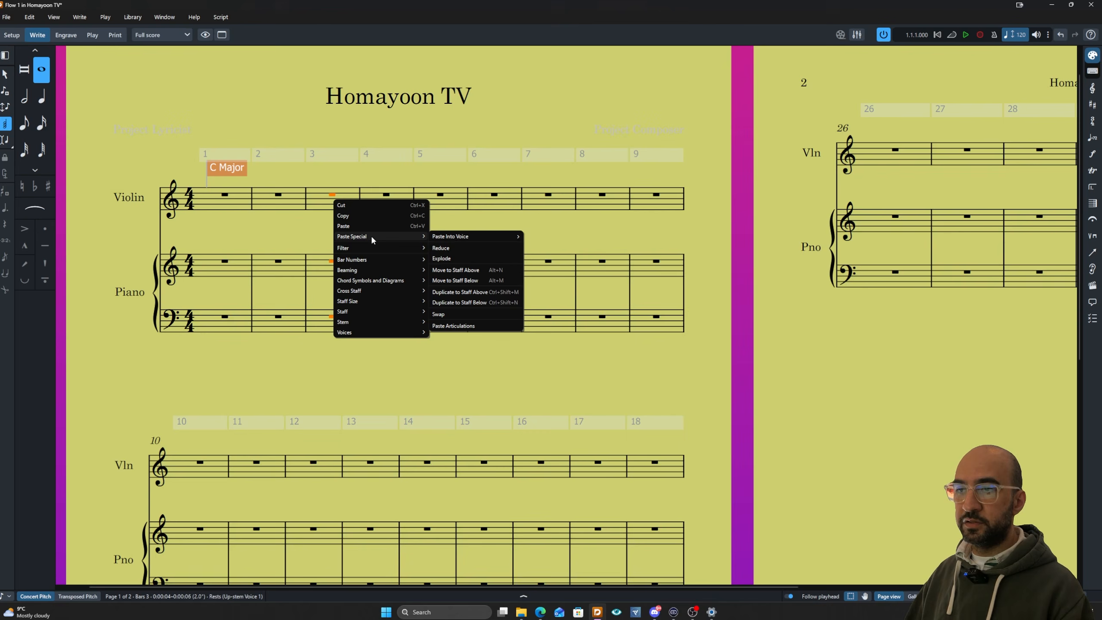
{"action": "left_click", "coordinate": [459, 256]}
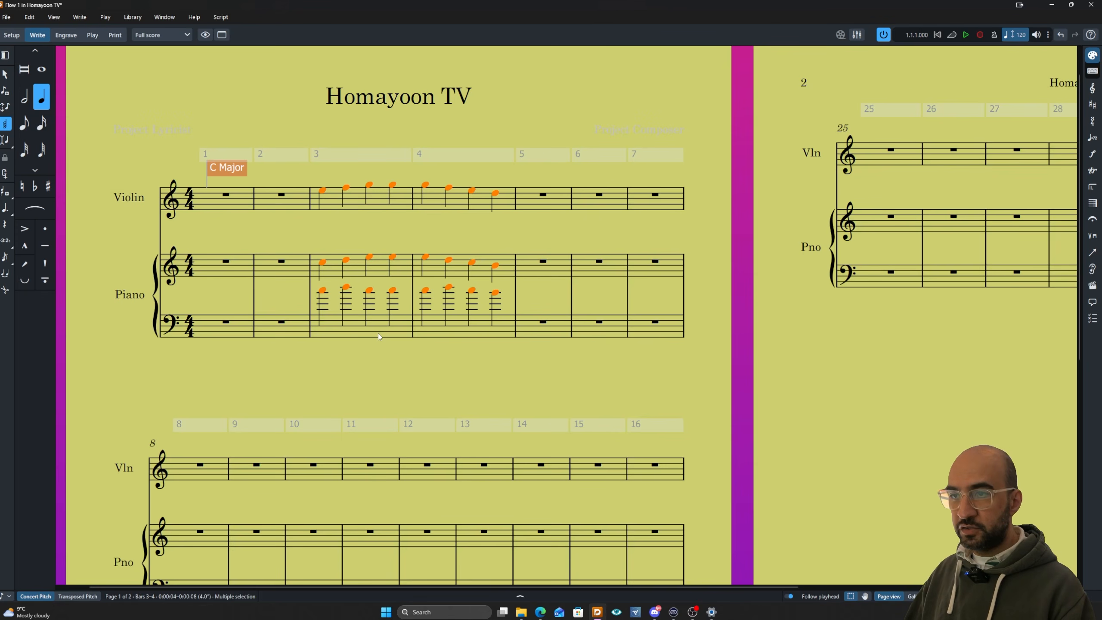
Lower the notes in bars 3 and 4 of the Piano's bass-clef staff stepwise to just around the top staff line
{"action": "left_click", "coordinate": [403, 332]}
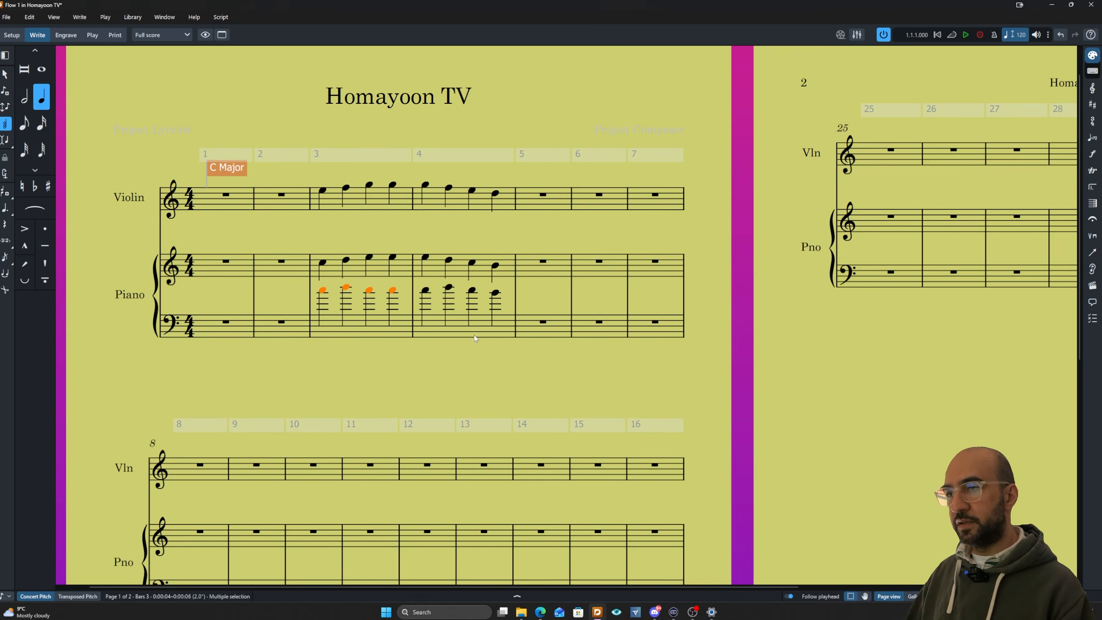
{"action": "left_click", "coordinate": [495, 332], "text": "shift"}
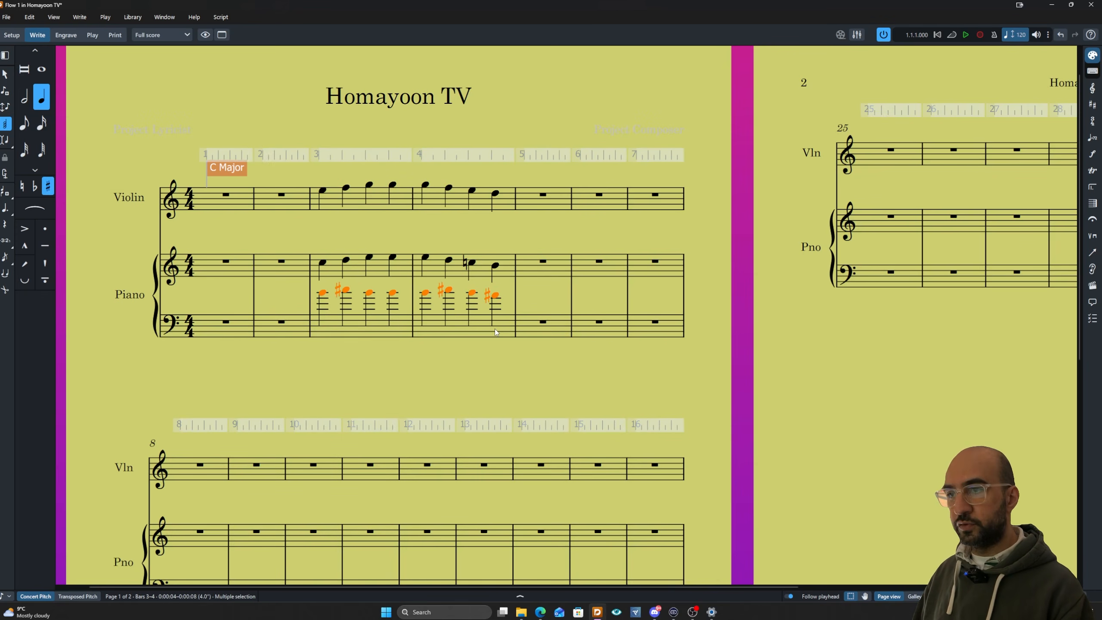
{"action": "key", "text": "alt+Down"}
{"action": "key", "text": "alt+Down"}
{"action": "key", "text": "alt+Down"}
{"action": "key", "text": "alt+Down"}
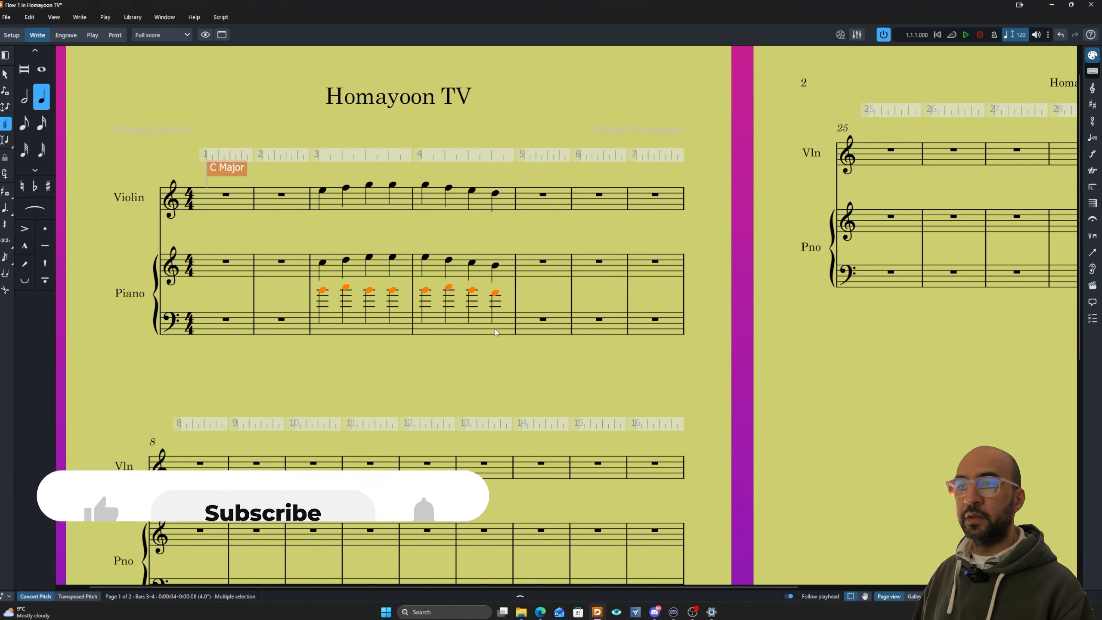
{"action": "key", "text": "alt+Down"}
{"action": "key", "text": "alt+Down"}
{"action": "key", "text": "alt+Down"}
{"action": "key", "text": "alt+Down"}
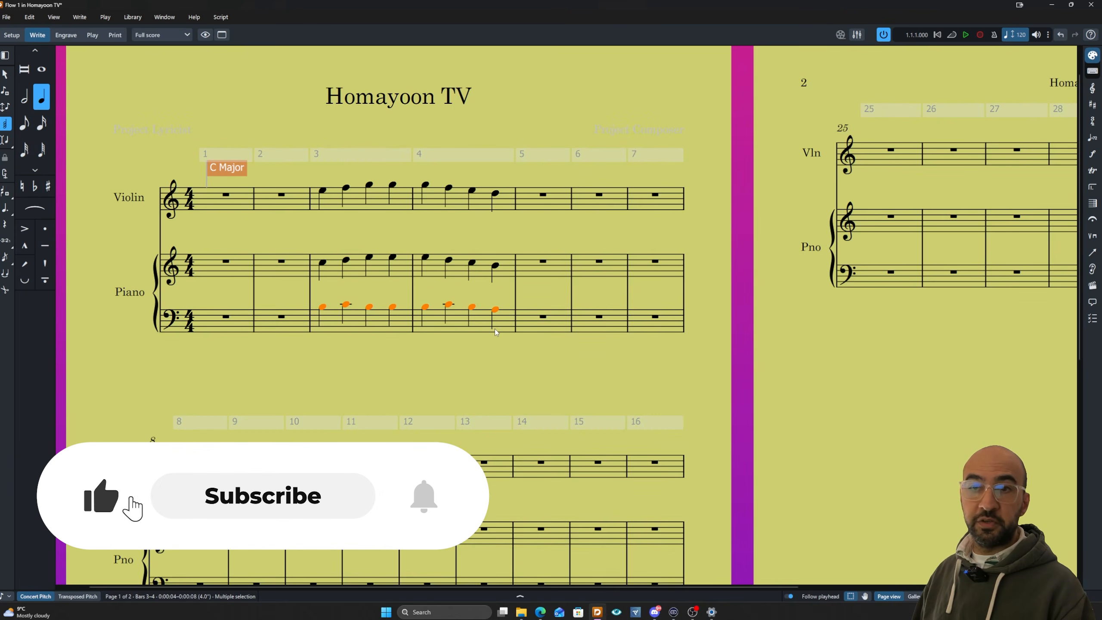
{"action": "key", "text": "Down"}
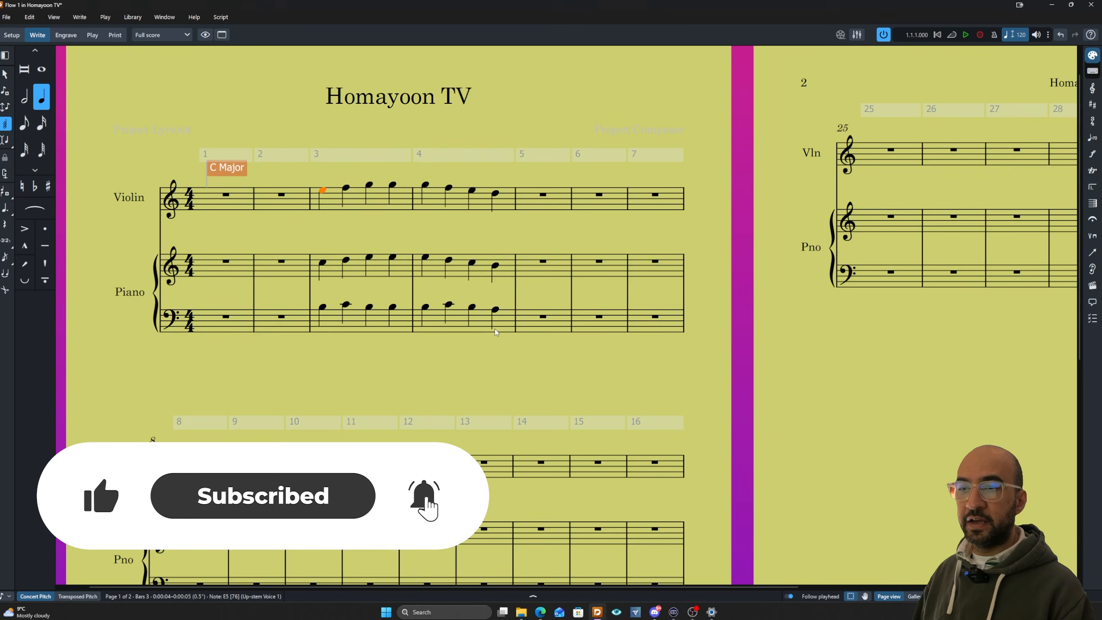
{"action": "key", "text": "Up"}
{"action": "left_click", "coordinate": [456, 329]}
{"action": "key", "text": "ctrl+shift+Up"}
{"action": "key", "text": "ctrl+shift+Up"}
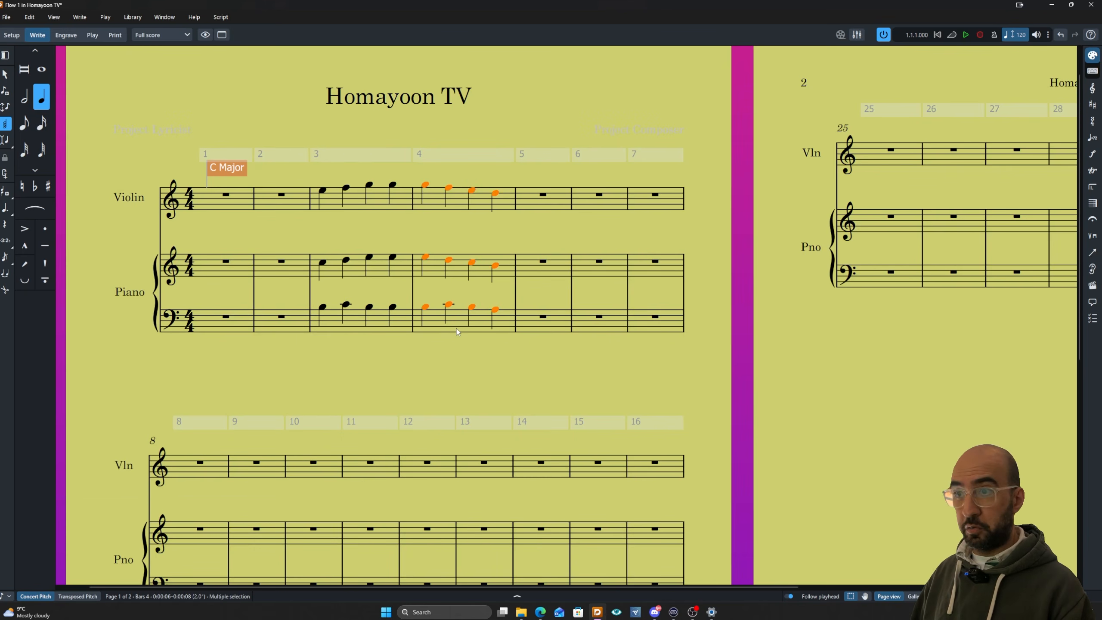
{"action": "left_click", "coordinate": [454, 359]}
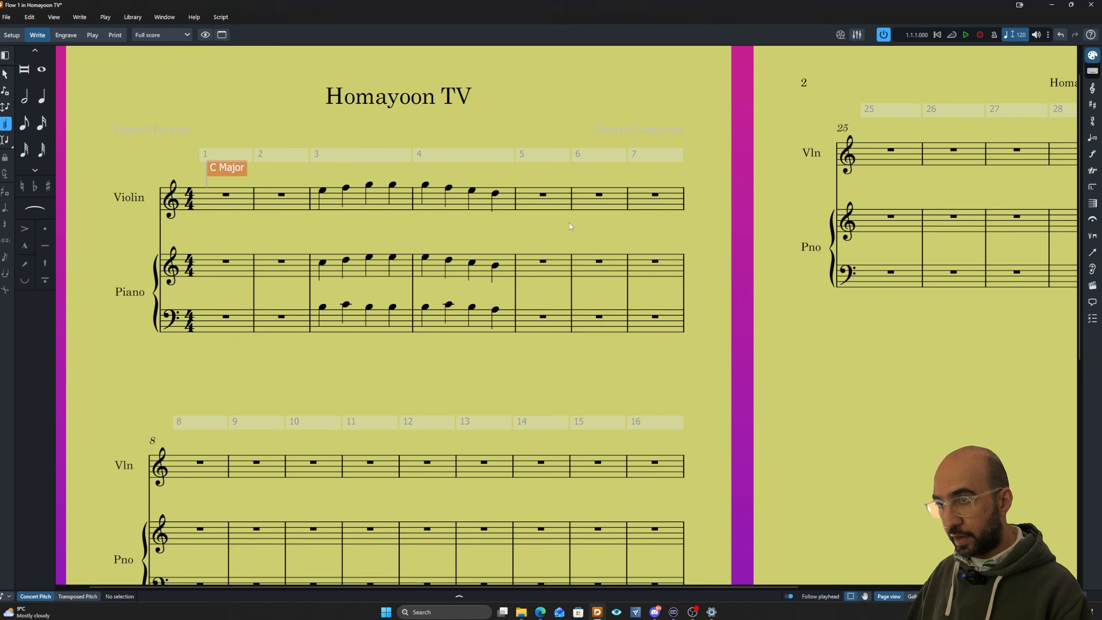
Start note input at bar 10 on the Violin staff and extend the caret down to both Piano staves
{"action": "scroll", "coordinate": [569, 224], "scroll_direction": "down", "scroll_amount": 3}
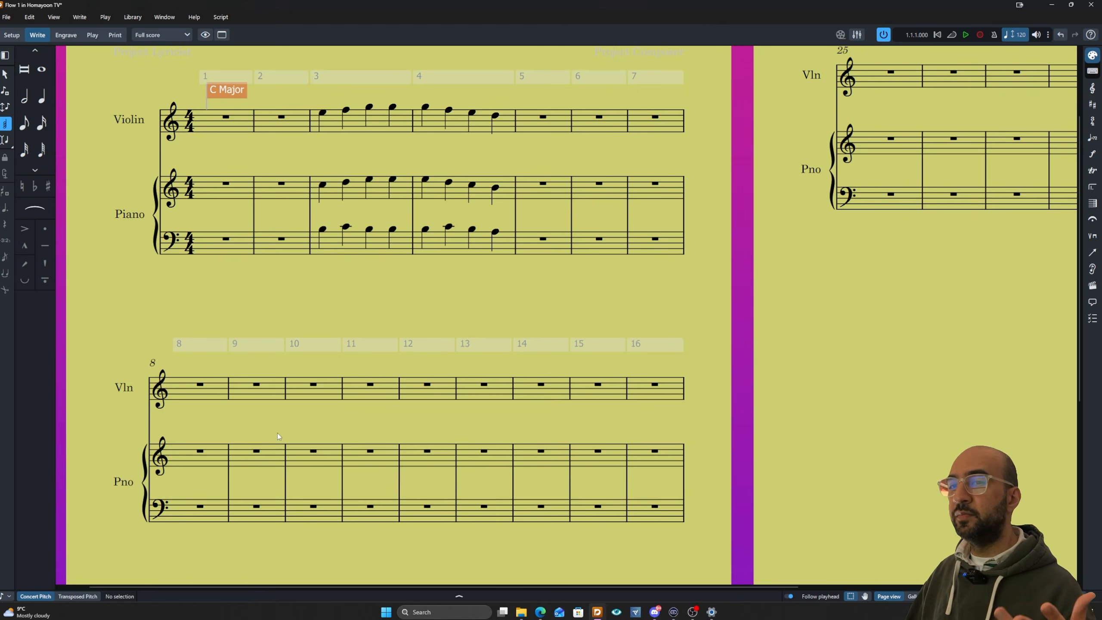
{"action": "left_click", "coordinate": [299, 392]}
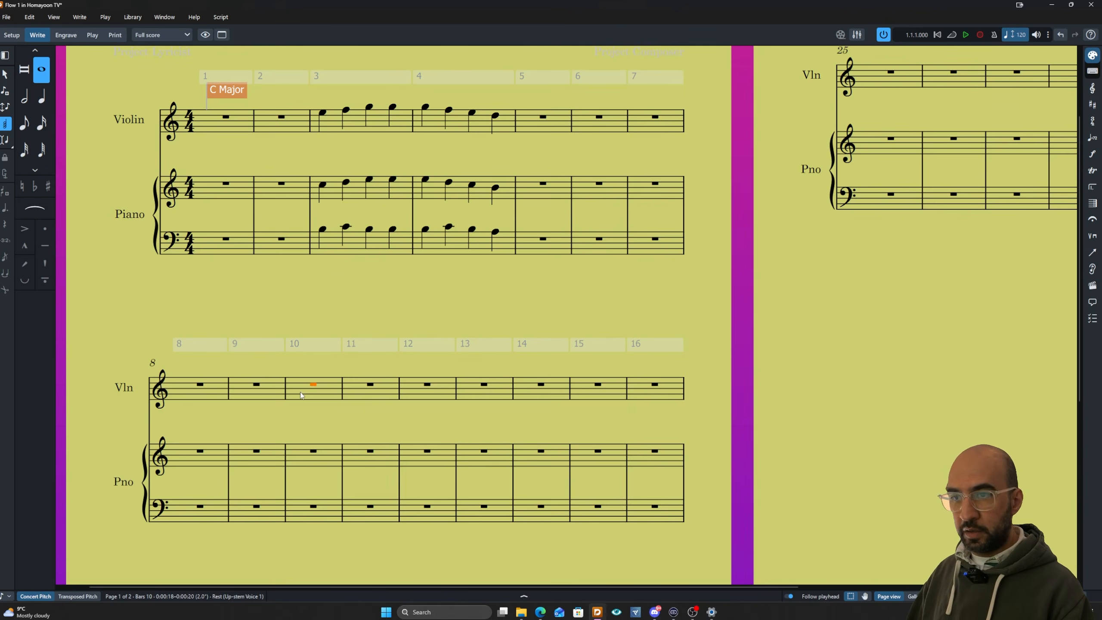
{"action": "key", "text": "shift+n"}
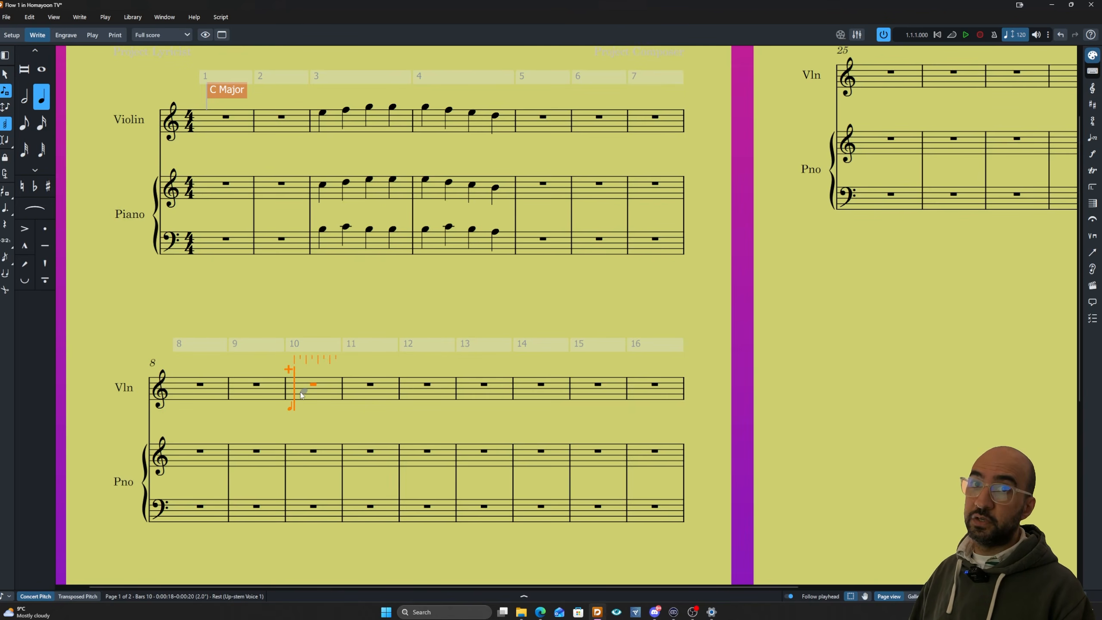
{"action": "key", "text": "shift+Down"}
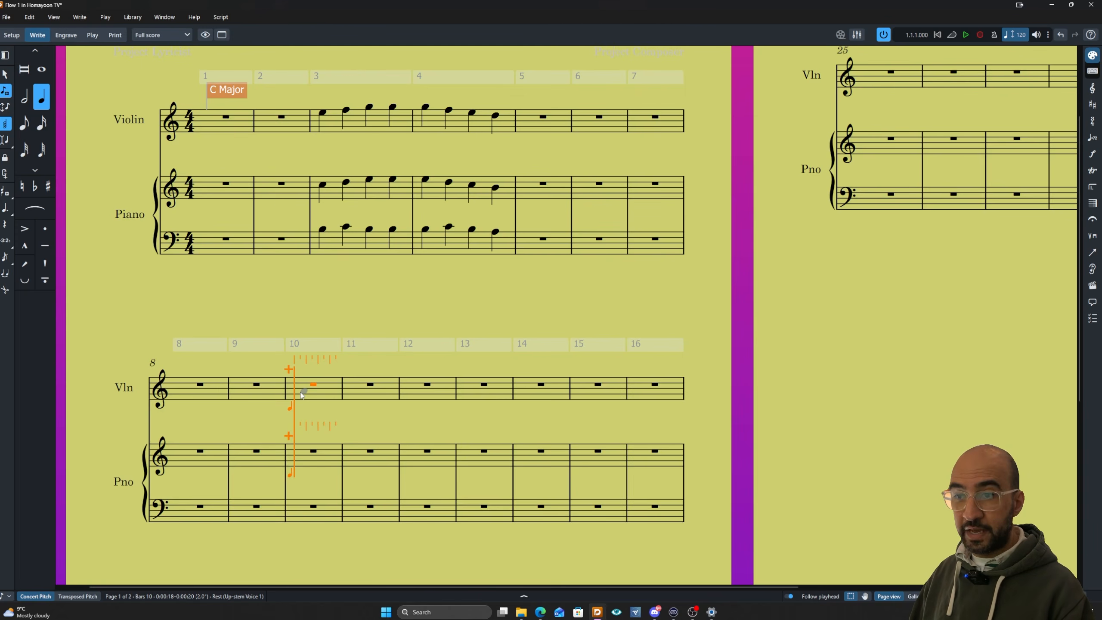
{"action": "key", "text": "shift+Down"}
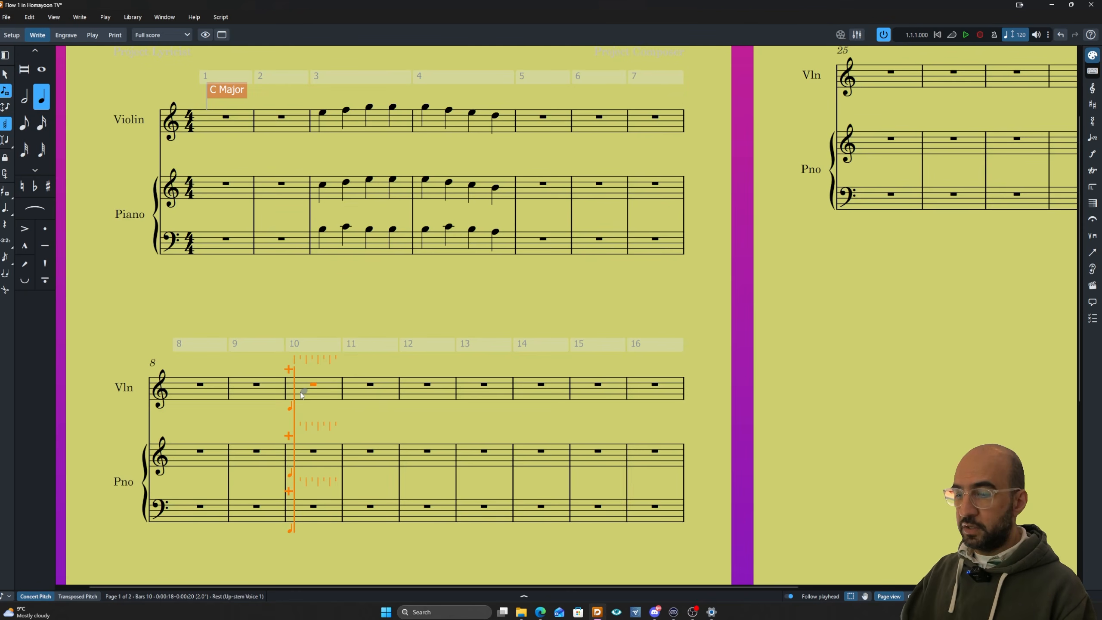
Fill bar 10 on all three staves with a quarter-note C–D chord followed by single quarter notes C, D and B
{"action": "key", "text": "c"}
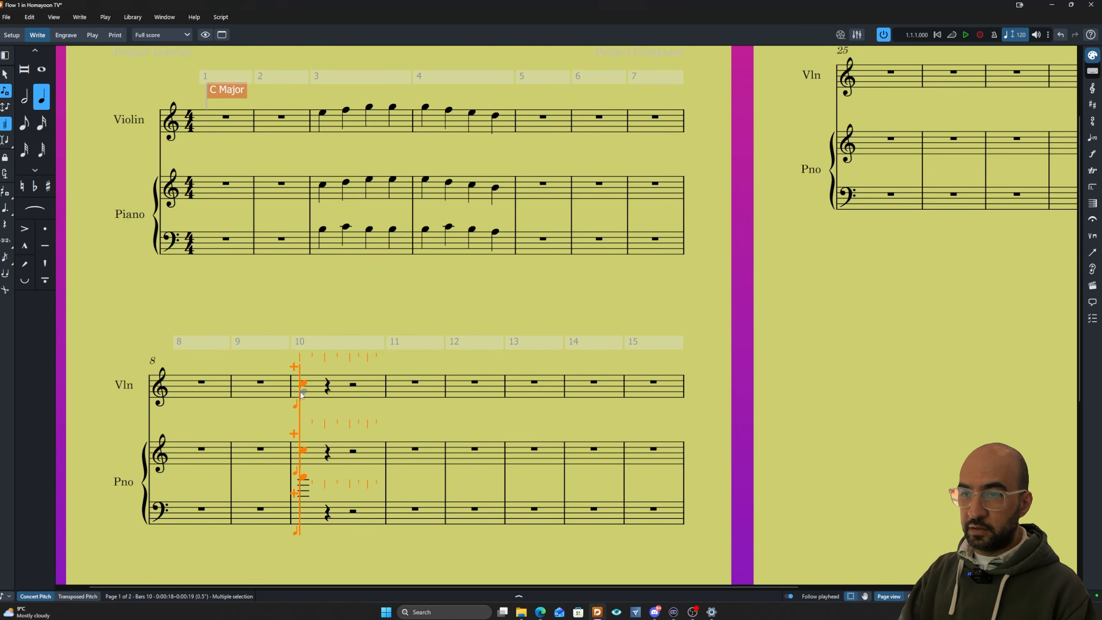
{"action": "key", "text": "shift+d"}
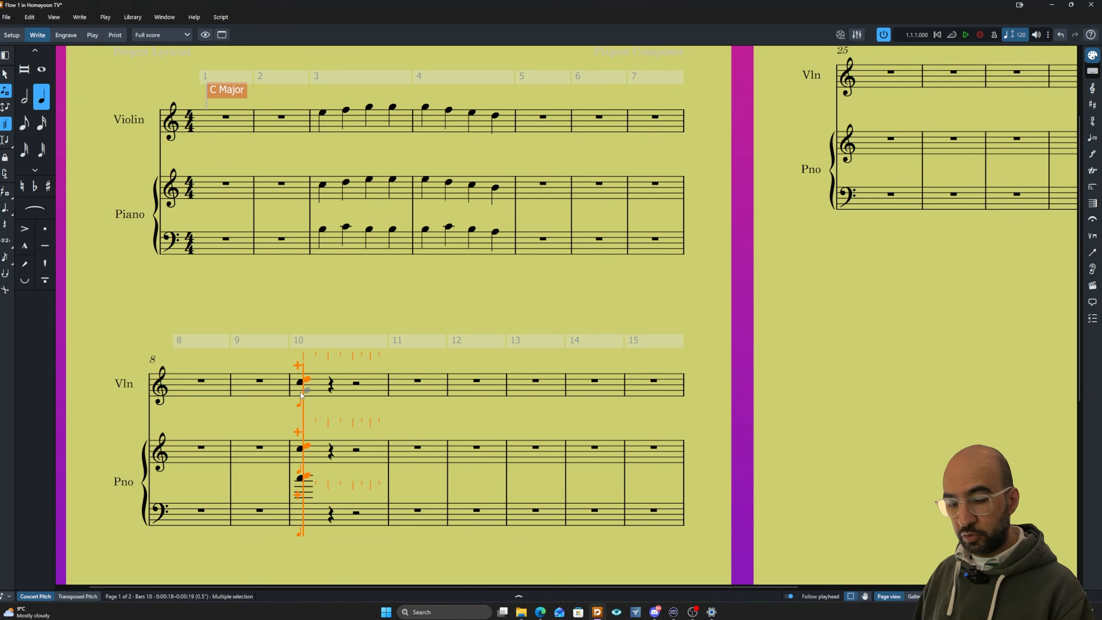
{"action": "key", "text": "q"}
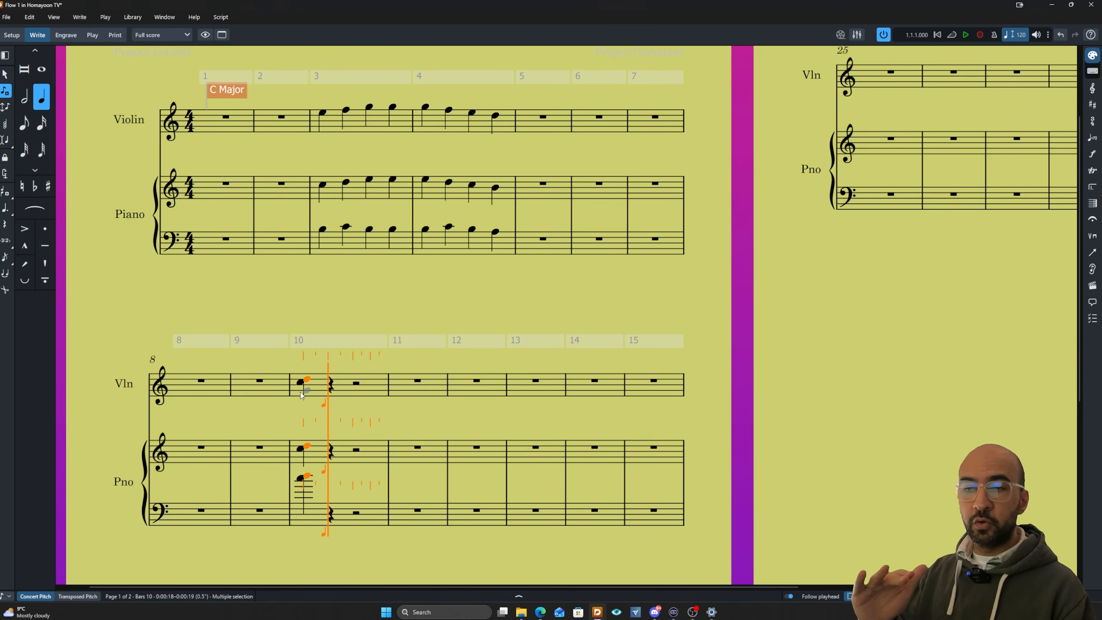
{"action": "key", "text": "c"}
{"action": "key", "text": "d"}
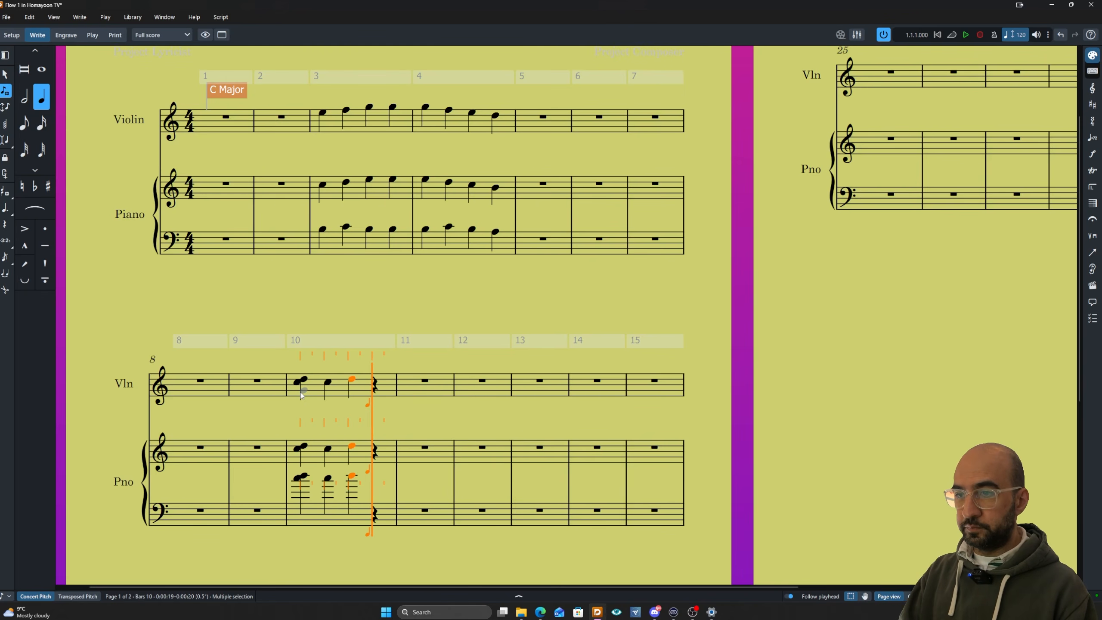
{"action": "key", "text": "e"}
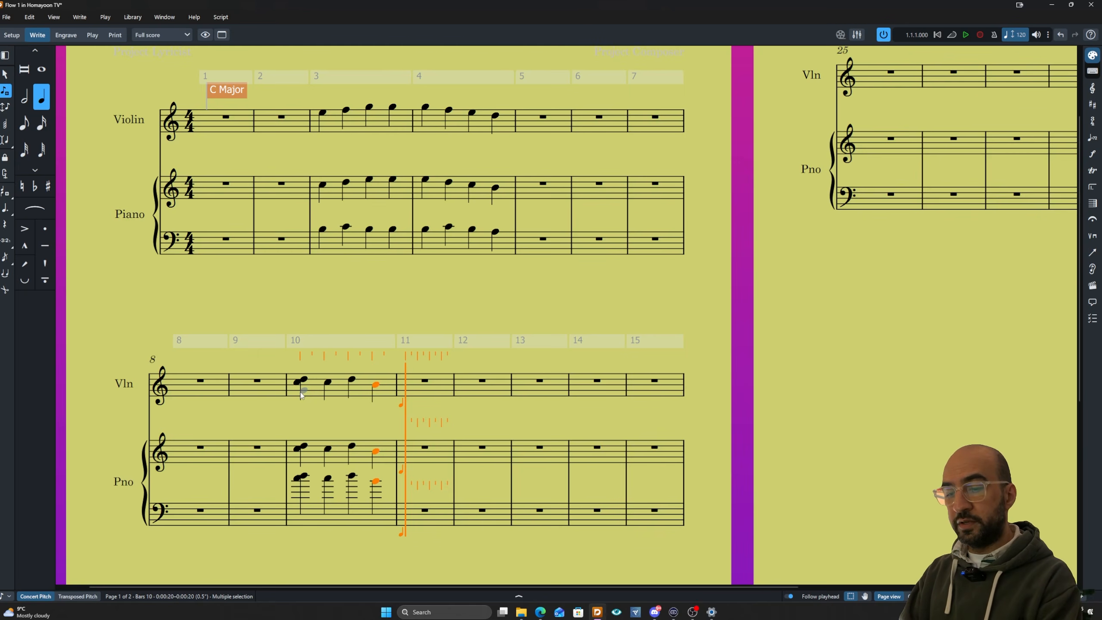
Enter four quarter-note chords in bar 11 spread across the three staves, with C, B, D, D on the Violin, and end note input
{"action": "key", "text": "c"}
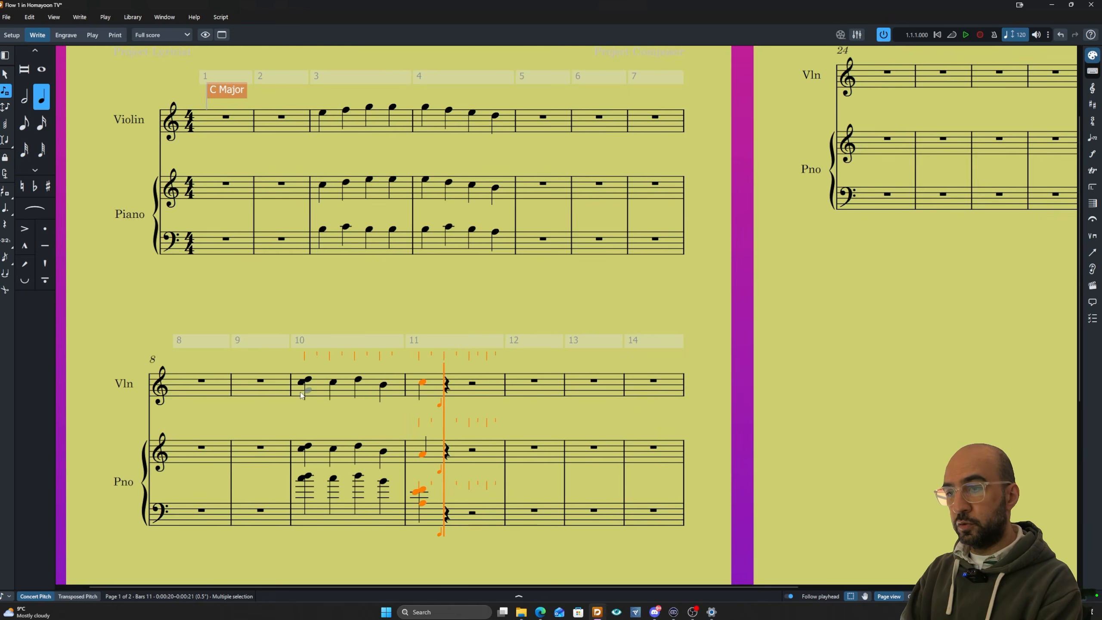
{"action": "key", "text": "b"}
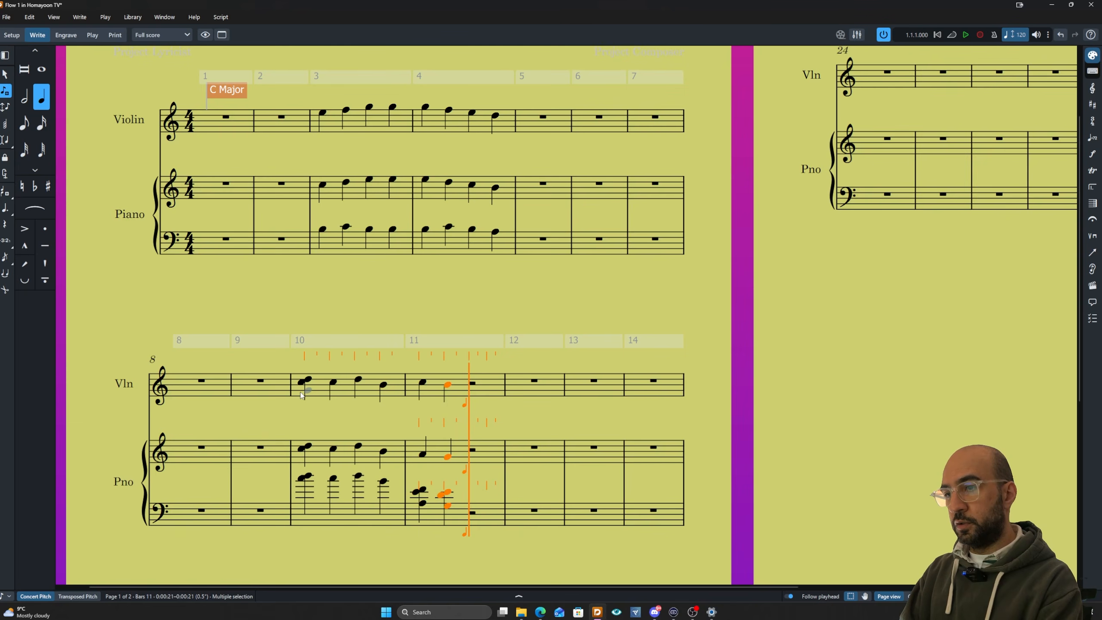
{"action": "key", "text": "d"}
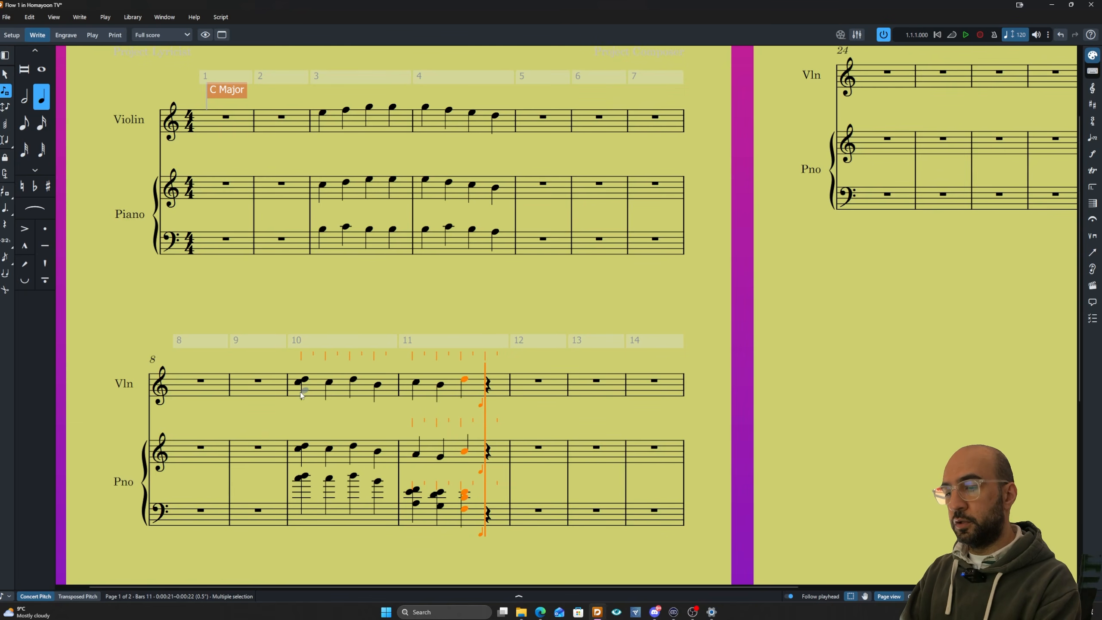
{"action": "key", "text": "d"}
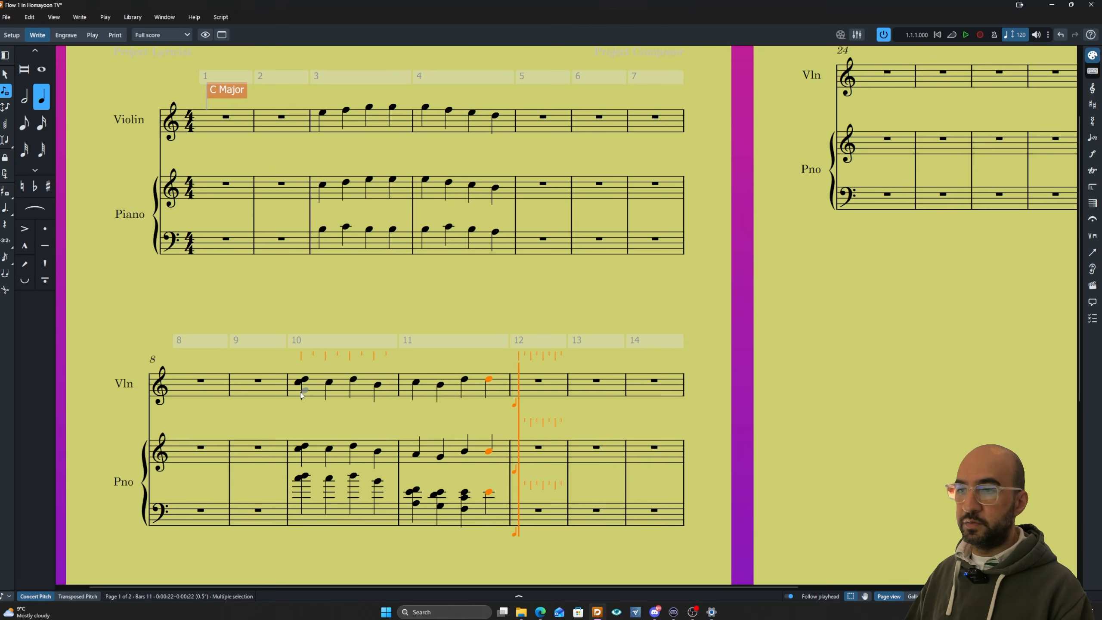
{"action": "key", "text": "Escape"}
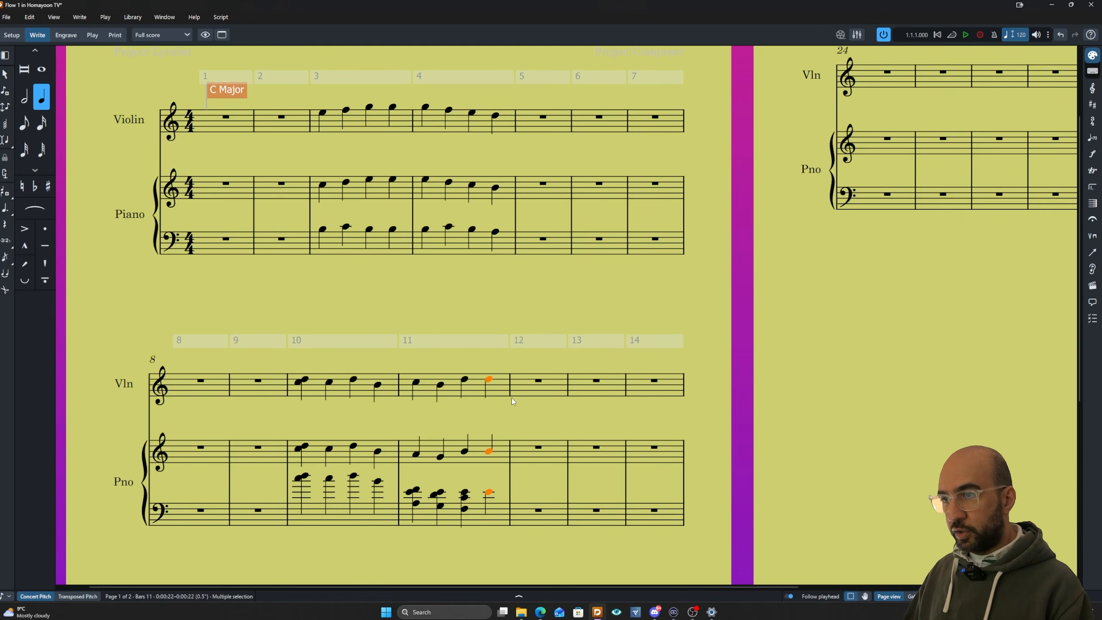
Select the bar 12 rests on all three staves, start note input, and extend the caret from the Violin to both Piano staves
{"action": "left_click", "coordinate": [537, 381]}
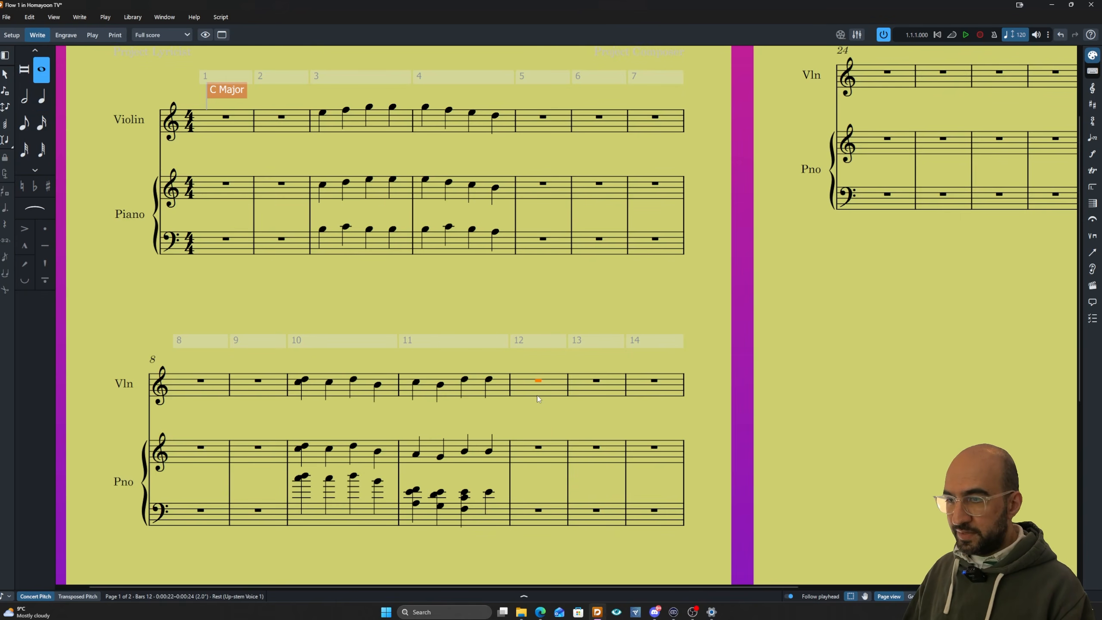
{"action": "left_click", "coordinate": [540, 449], "text": "ctrl"}
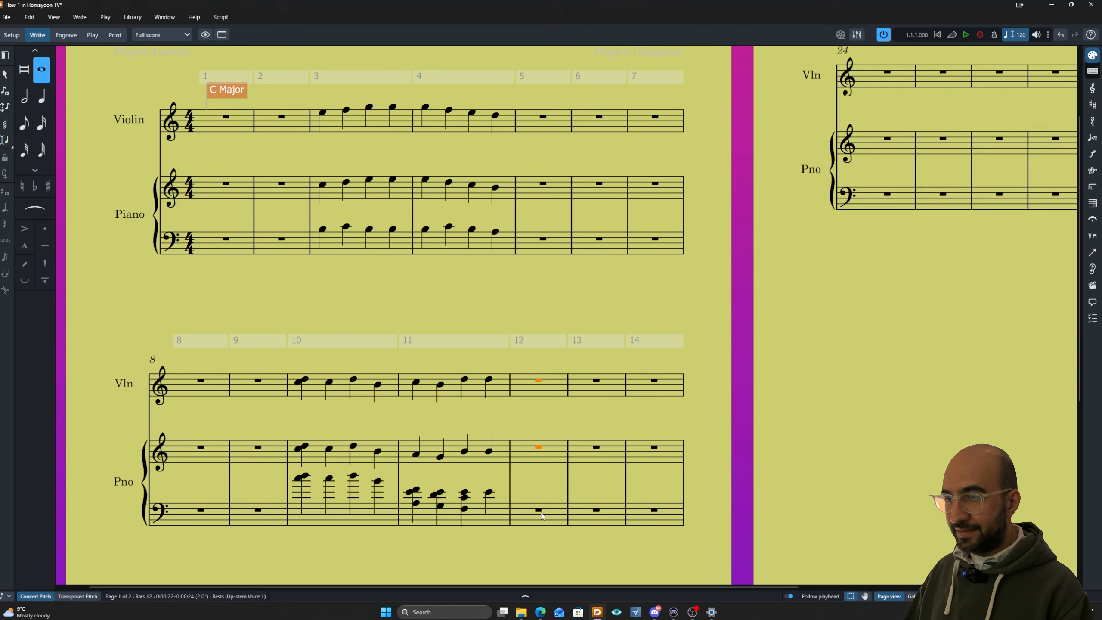
{"action": "left_click", "coordinate": [542, 515], "text": "ctrl"}
{"action": "key", "text": "Return"}
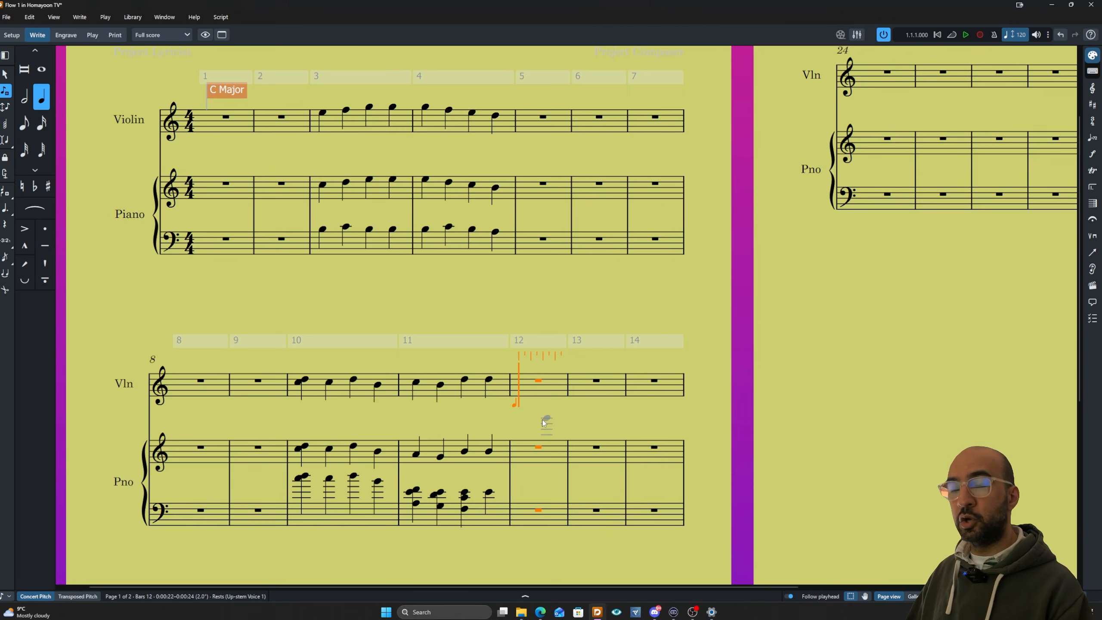
{"action": "key", "text": "shift+Down"}
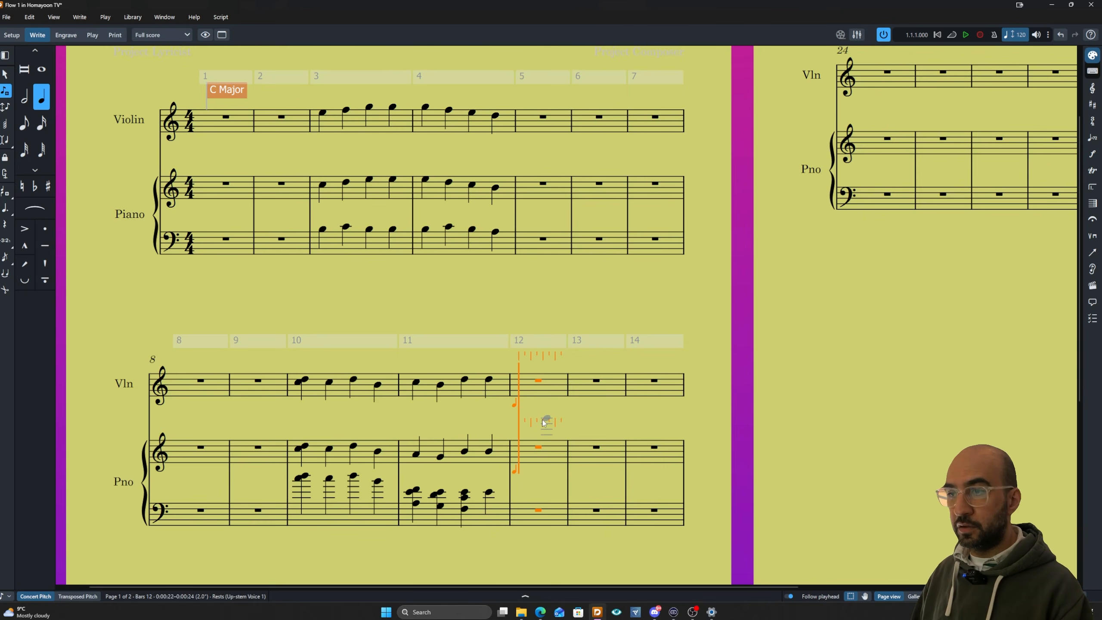
{"action": "key", "text": "shift+Down"}
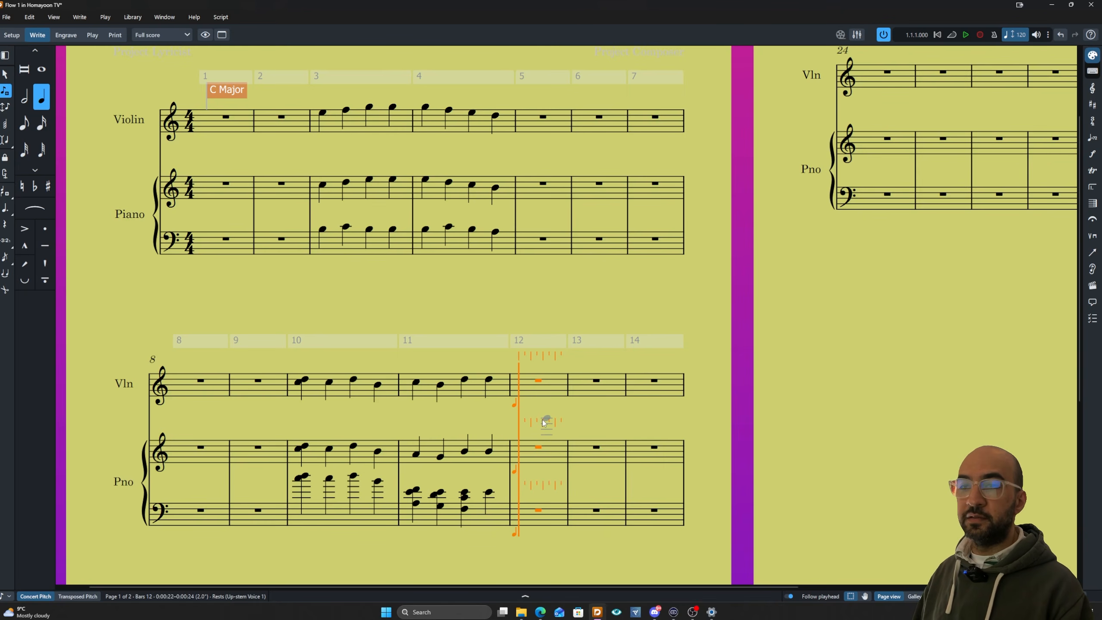